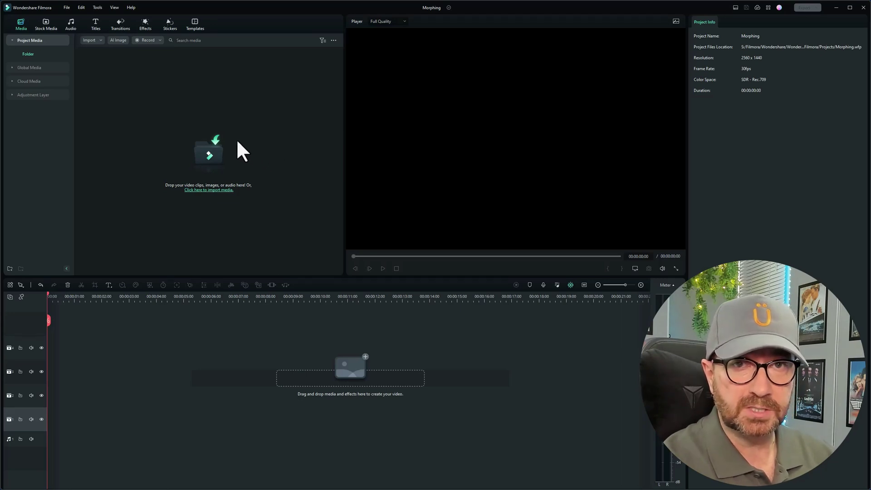
- Import the daughter.JPG and Mother.JPG photos into the project
{"action": "left_click", "coordinate": [214, 155]}
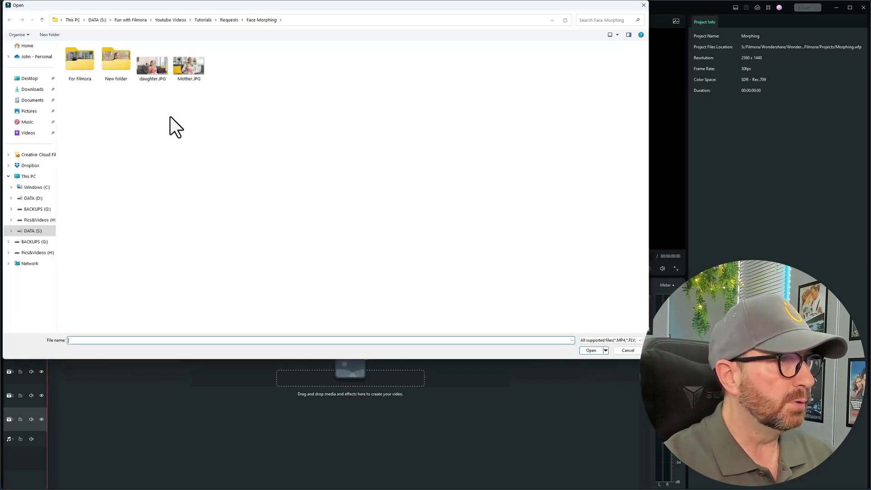
{"action": "left_click", "coordinate": [592, 350]}
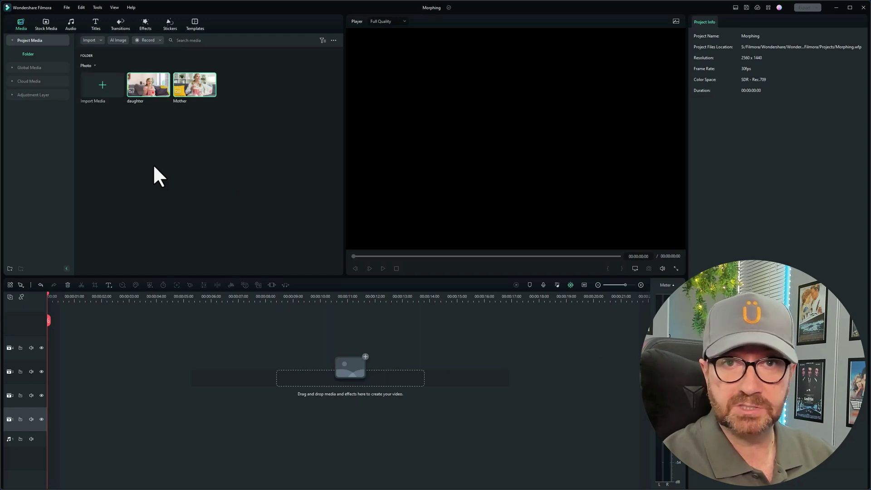
{"action": "left_click", "coordinate": [191, 136]}
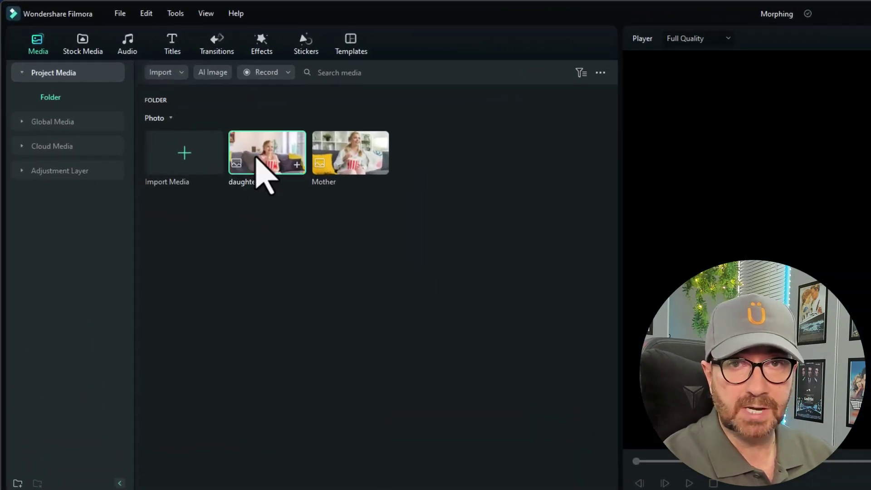
- Place daughter on video track 2 and Mother on the track above it, both starting at 0:00
{"action": "left_click_drag", "start_coordinate": [257, 158], "coordinate": [92, 489]}
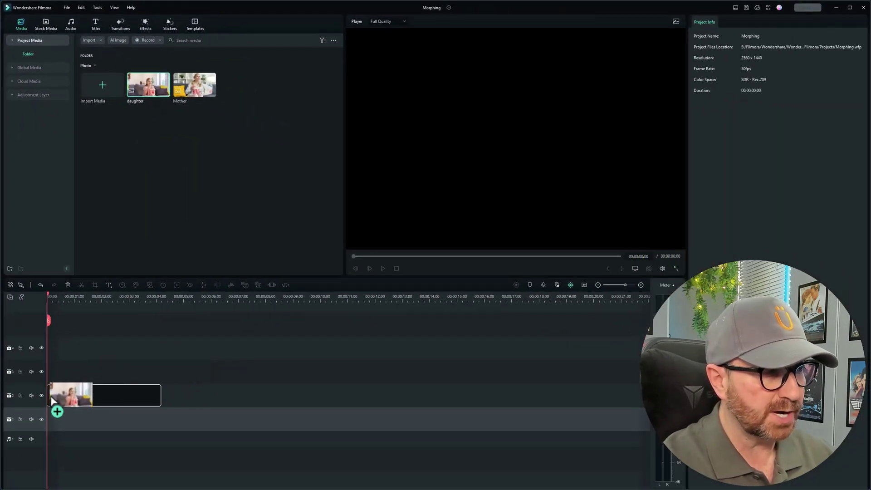
{"action": "left_click_drag", "start_coordinate": [52, 397], "coordinate": [58, 404]}
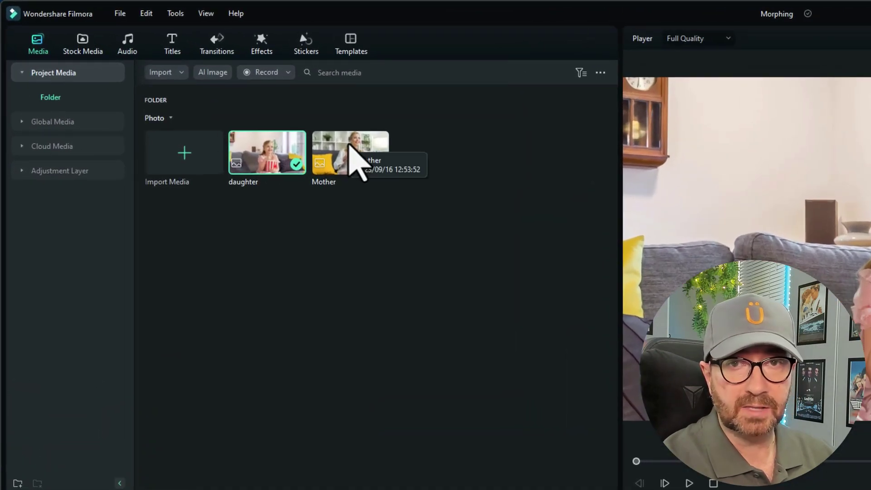
{"action": "left_click_drag", "start_coordinate": [352, 150], "coordinate": [233, 489]}
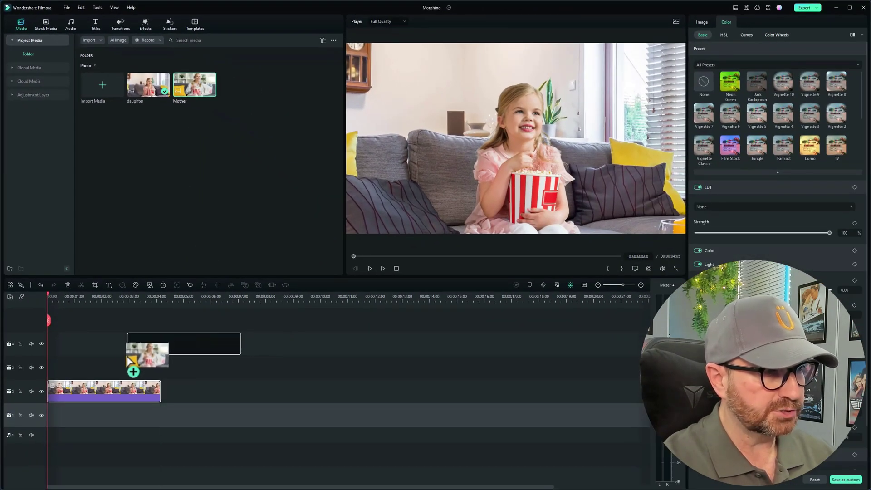
{"action": "left_click_drag", "start_coordinate": [130, 361], "coordinate": [50, 363]}
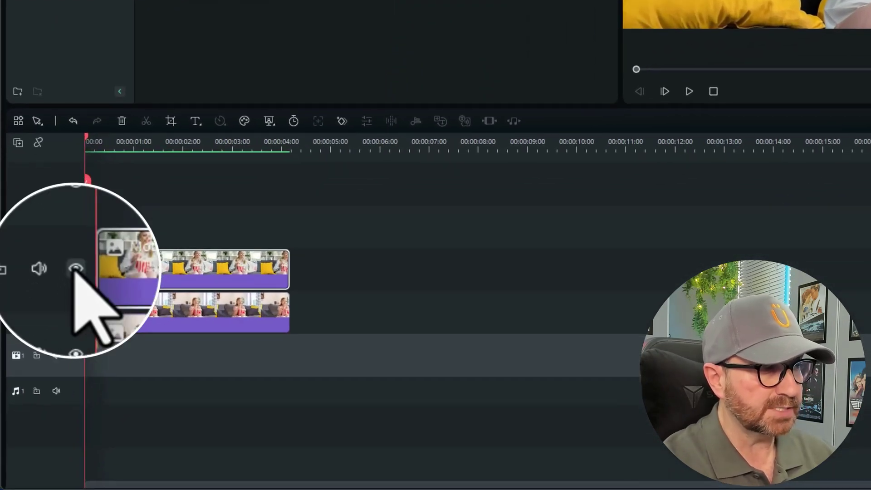
- Hide the Mother track and turn on AI Portrait for the daughter clip to remove her background
{"action": "left_click", "coordinate": [75, 270]}
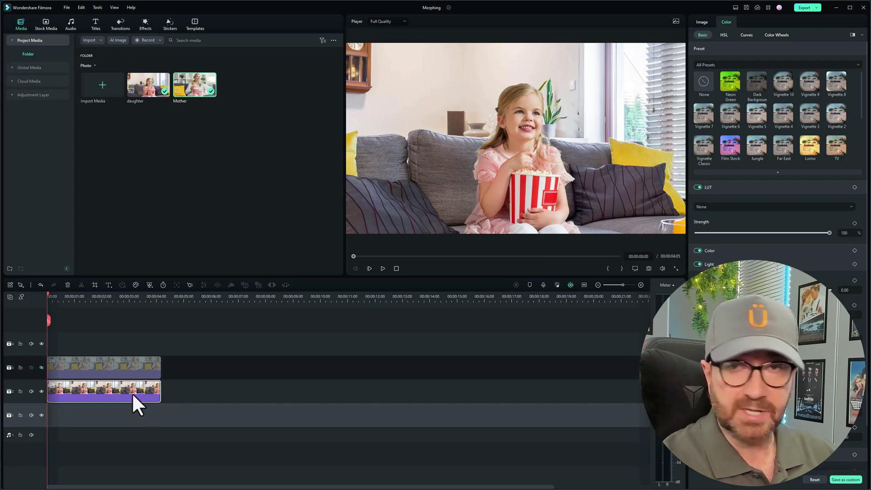
{"action": "scroll", "coordinate": [113, 388], "scroll_direction": "right", "scroll_amount": 2}
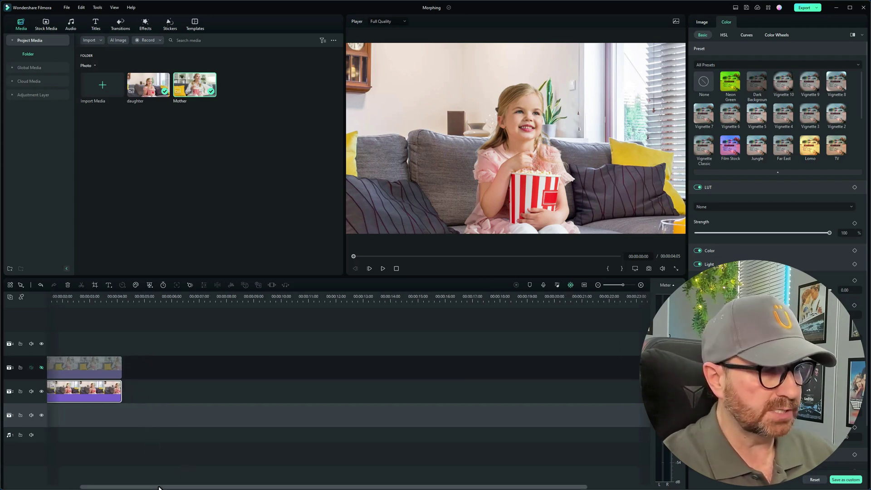
{"action": "scroll", "coordinate": [114, 390], "scroll_direction": "left", "scroll_amount": 2}
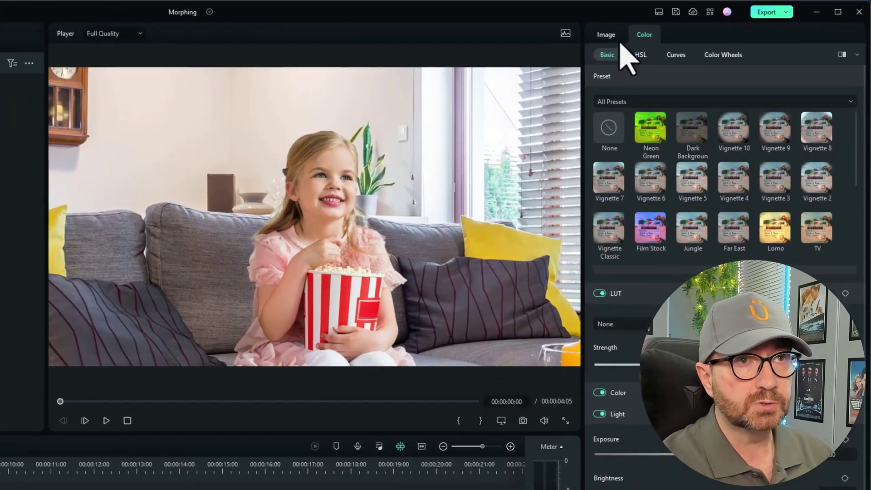
{"action": "left_click", "coordinate": [703, 23]}
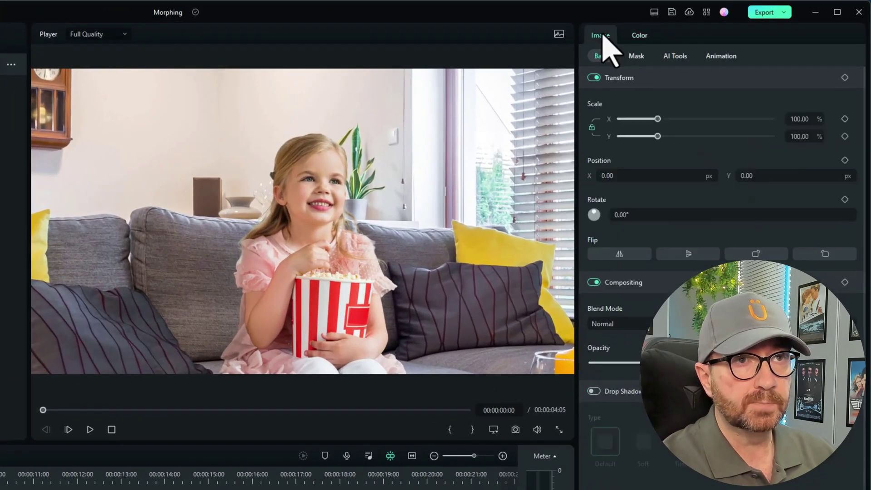
{"action": "left_click", "coordinate": [673, 56]}
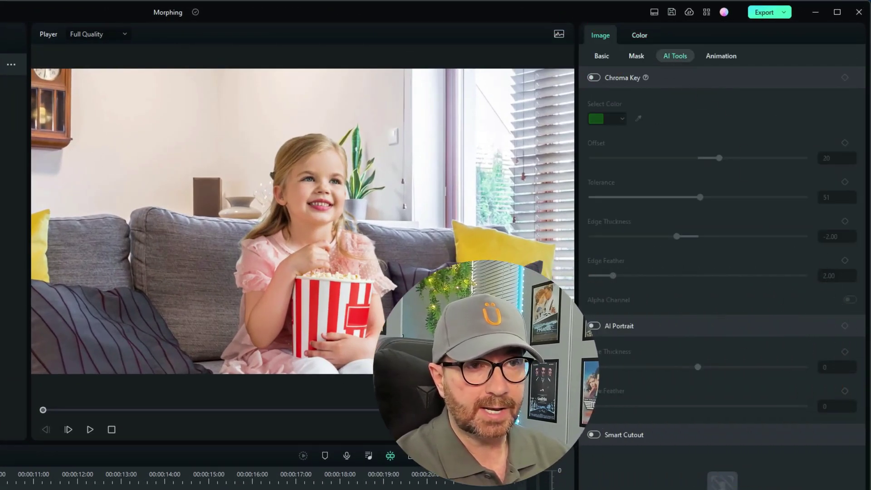
{"action": "left_click", "coordinate": [594, 326]}
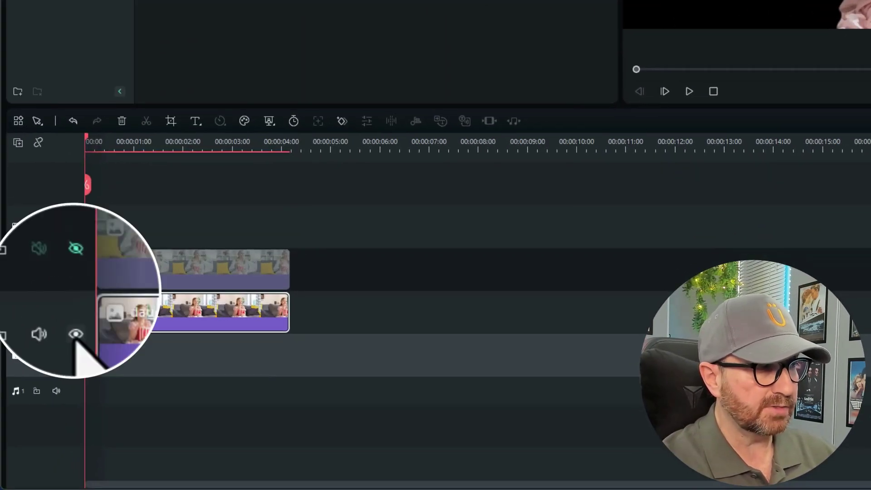
- Hide the daughter track, show the Mother track, and turn on AI Portrait for the Mother photo
{"action": "left_click", "coordinate": [75, 334]}
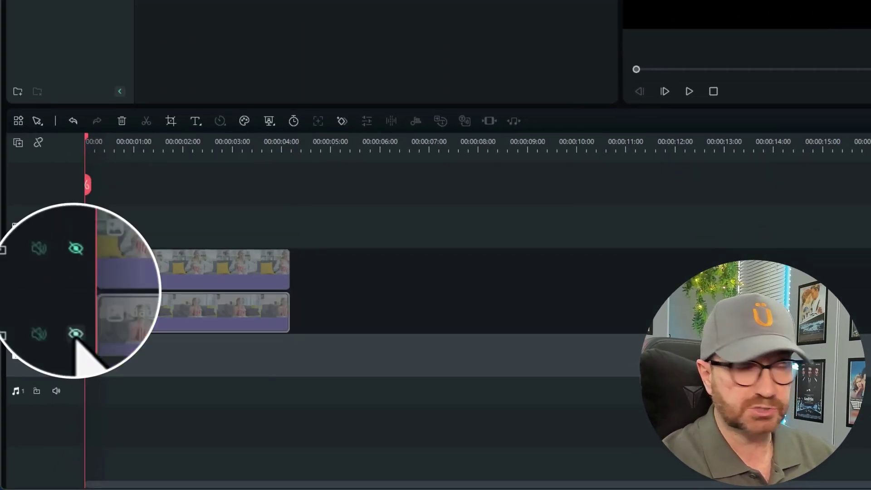
{"action": "left_click", "coordinate": [76, 248]}
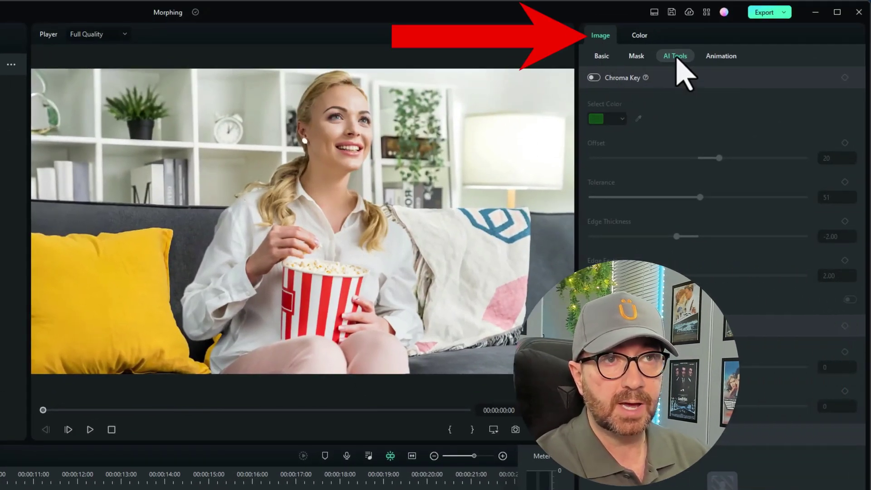
{"action": "left_click", "coordinate": [594, 326]}
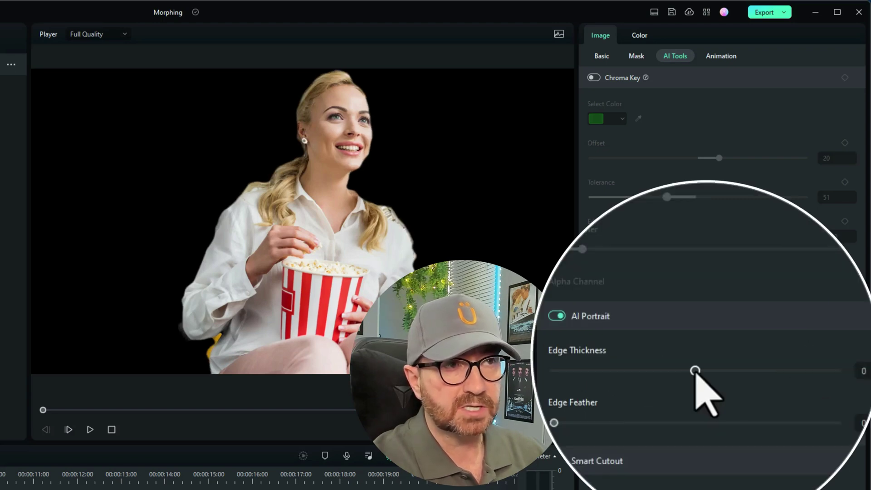
- Adjust the AI Portrait Edge Thickness, trying 4 and 3 and ending with the daughter's edge at 1
{"action": "left_click_drag", "start_coordinate": [697, 366], "coordinate": [702, 367]}
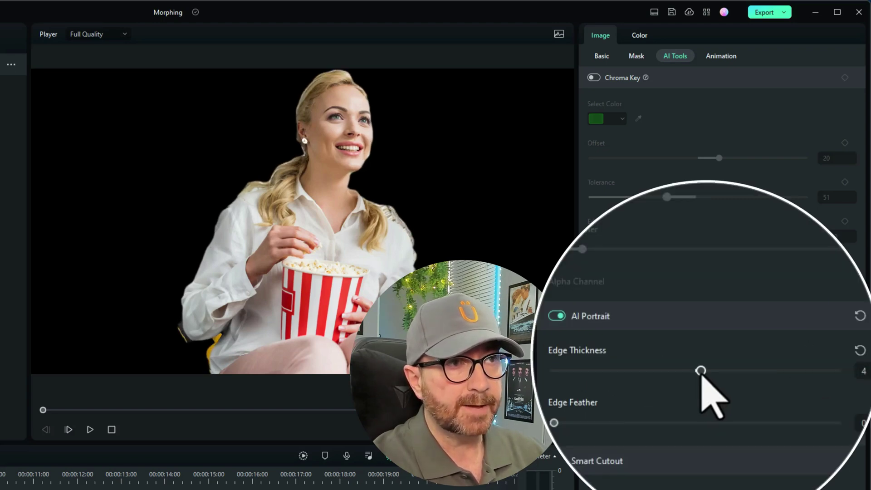
{"action": "left_click_drag", "start_coordinate": [702, 376], "coordinate": [703, 376]}
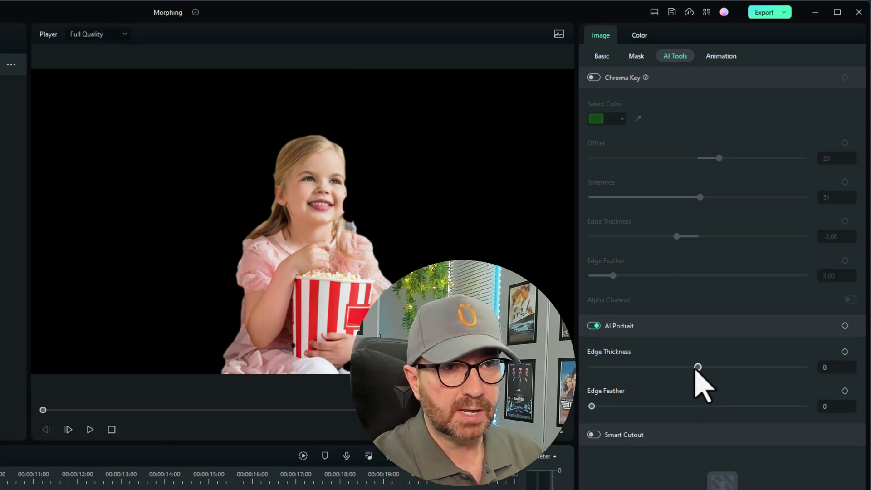
{"action": "left_click_drag", "start_coordinate": [697, 367], "coordinate": [696, 370]}
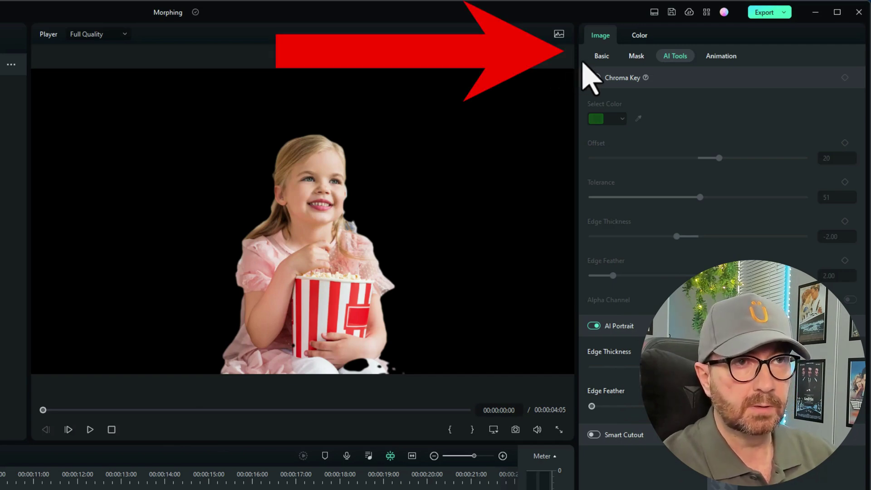
- In Image > Basic, scale the daughter cutout to 124.73% and set Position Y to 96.00
{"action": "left_click", "coordinate": [597, 62]}
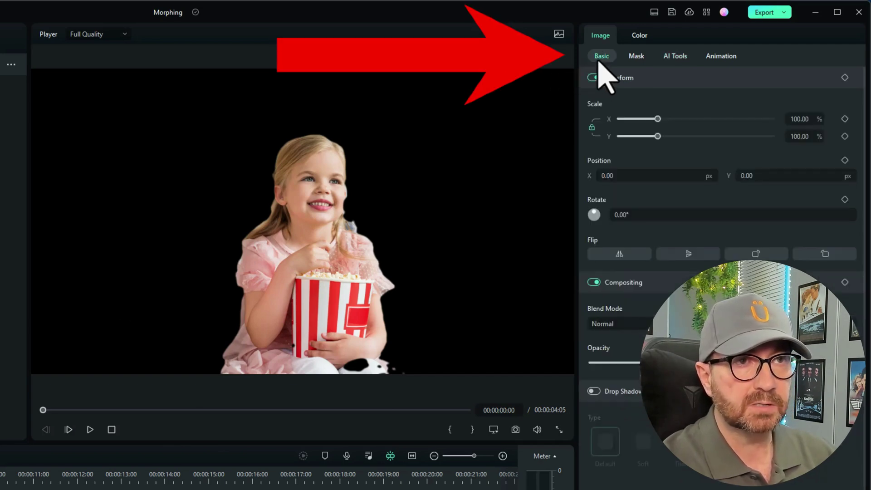
{"action": "left_click", "coordinate": [656, 137]}
{"action": "left_click_drag", "start_coordinate": [657, 136], "coordinate": [667, 137]}
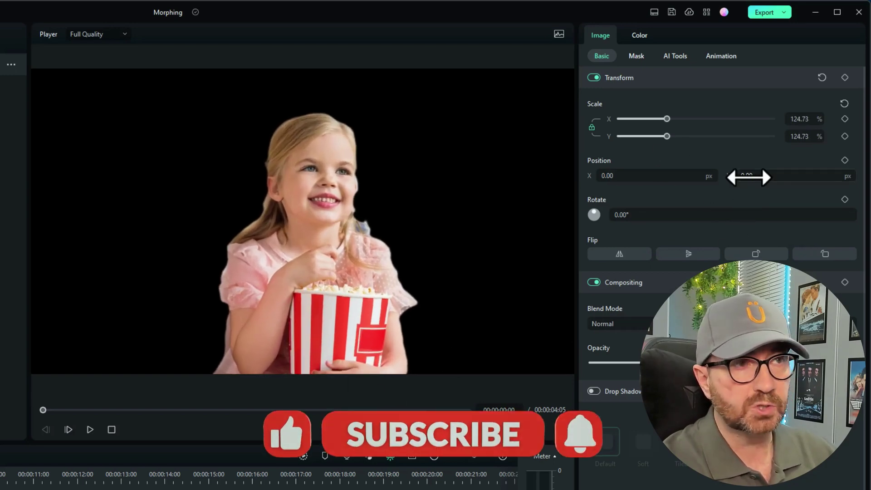
{"action": "left_click_drag", "start_coordinate": [744, 177], "coordinate": [736, 176]}
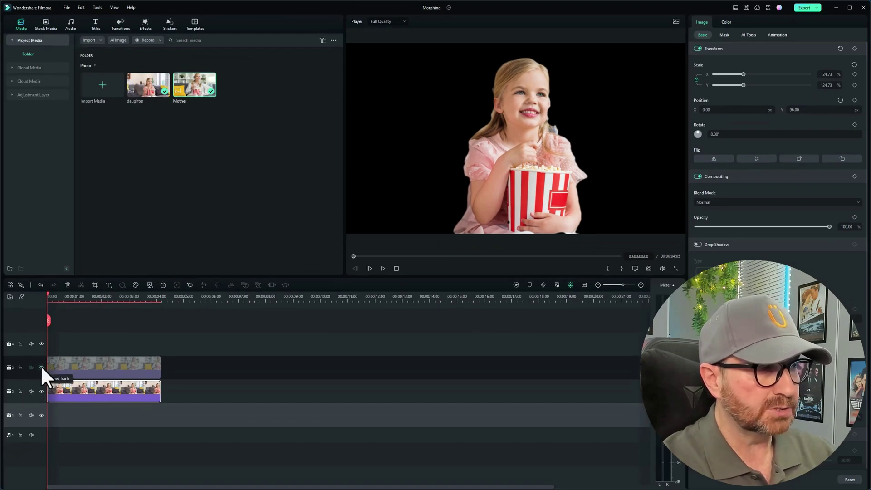
- Show the Mother cutout at about 72% opacity, scaled to 134.77%, at X -184.87, Y -310.59
{"action": "left_click", "coordinate": [41, 367]}
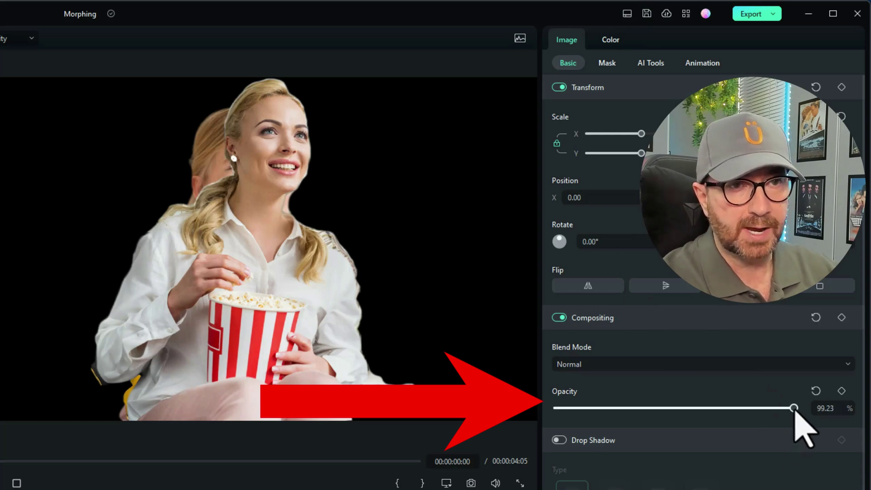
{"action": "left_click_drag", "start_coordinate": [794, 407], "coordinate": [826, 418]}
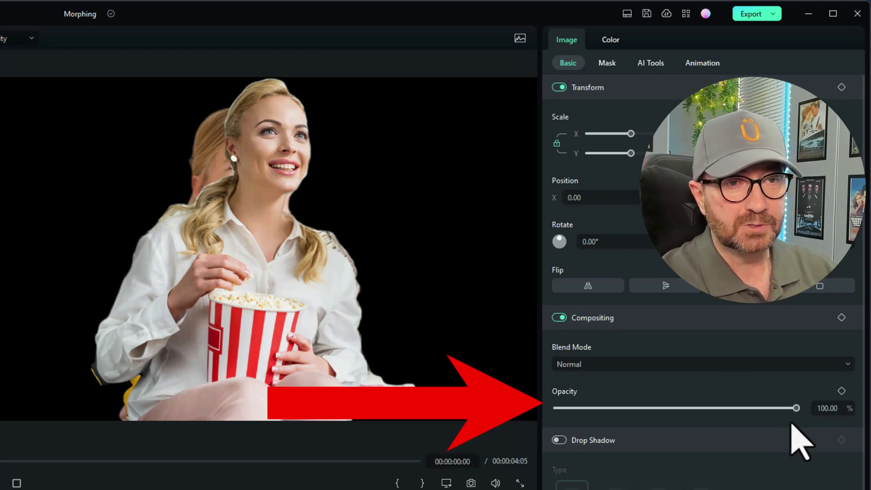
{"action": "left_click_drag", "start_coordinate": [793, 408], "coordinate": [728, 408]}
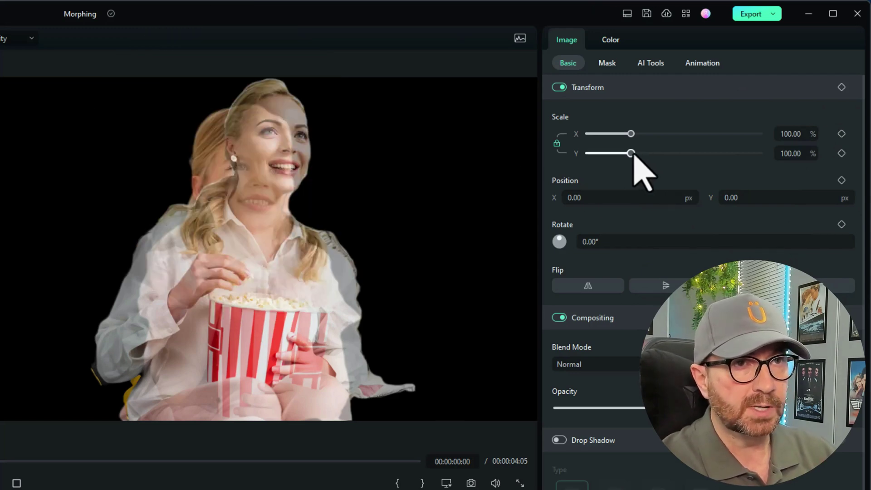
{"action": "left_click_drag", "start_coordinate": [634, 156], "coordinate": [648, 156]}
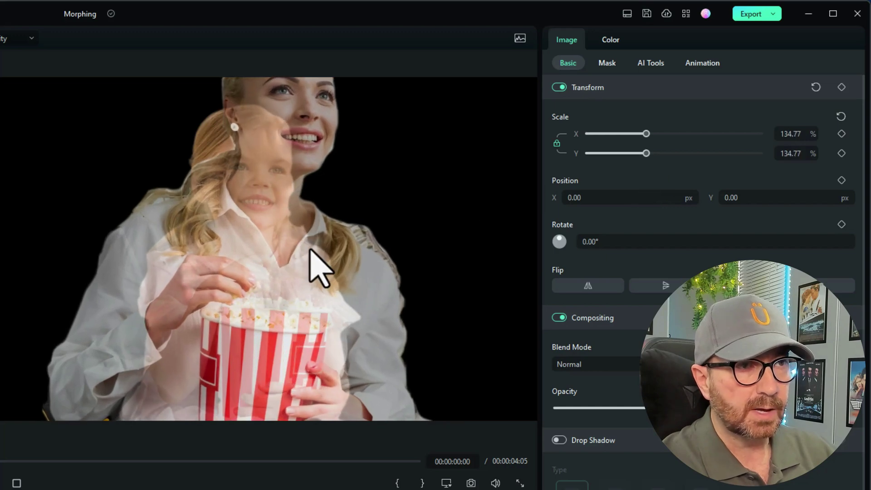
{"action": "left_click_drag", "start_coordinate": [336, 249], "coordinate": [291, 322]}
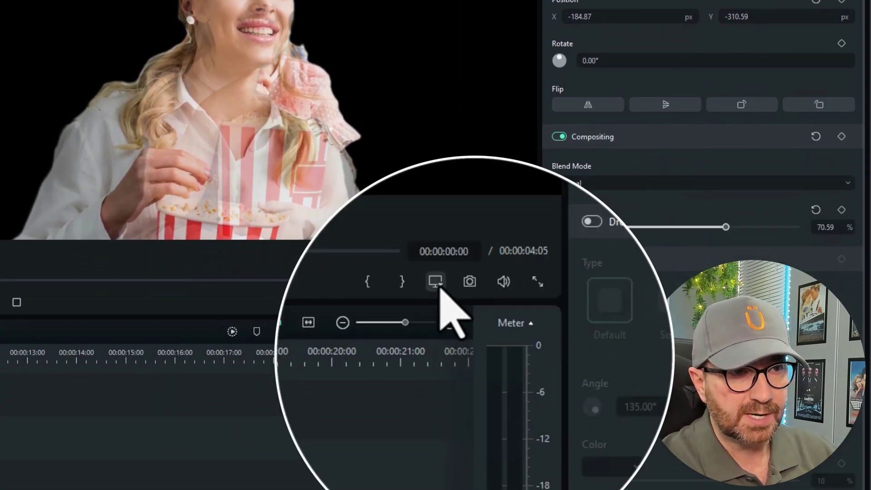
- Zoom the player preview to 200% and bring the girl's face into view
{"action": "left_click", "coordinate": [447, 476]}
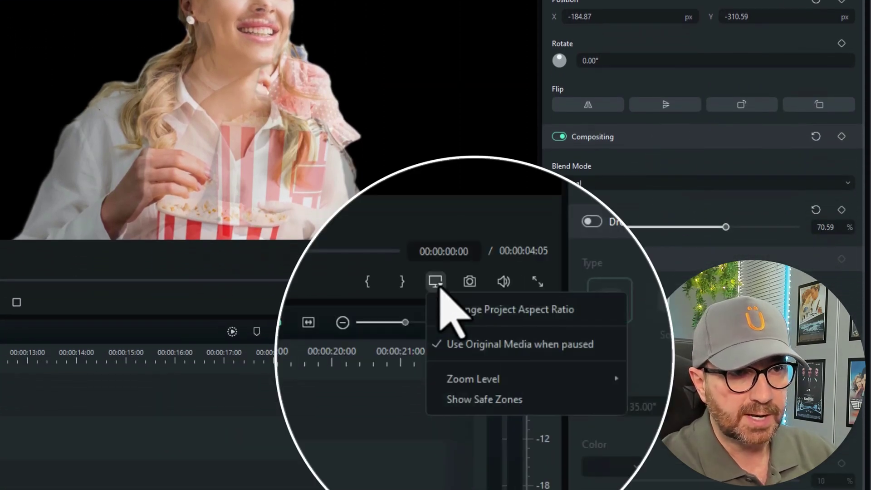
{"action": "mouse_move", "coordinate": [535, 377]}
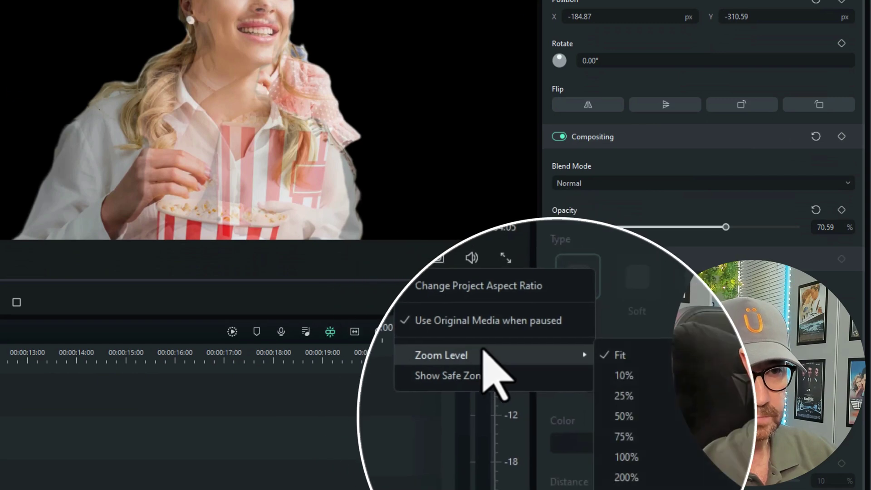
{"action": "left_click", "coordinate": [653, 477]}
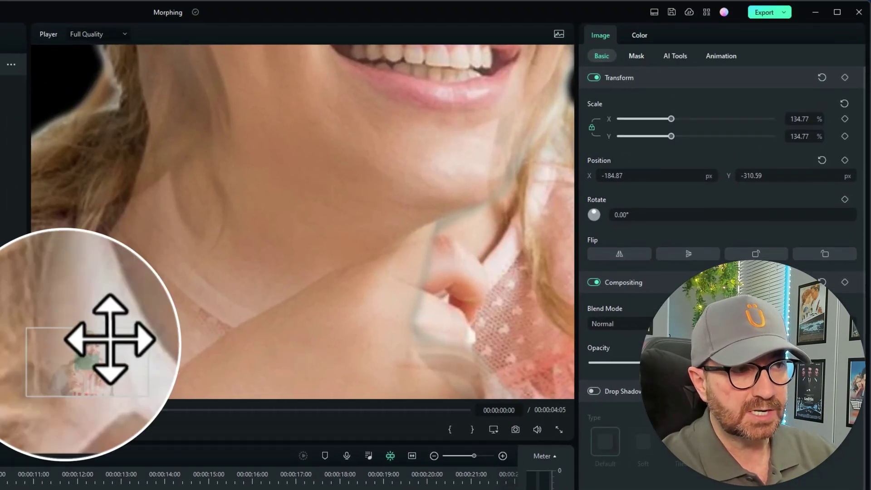
{"action": "left_click_drag", "start_coordinate": [77, 352], "coordinate": [84, 352]}
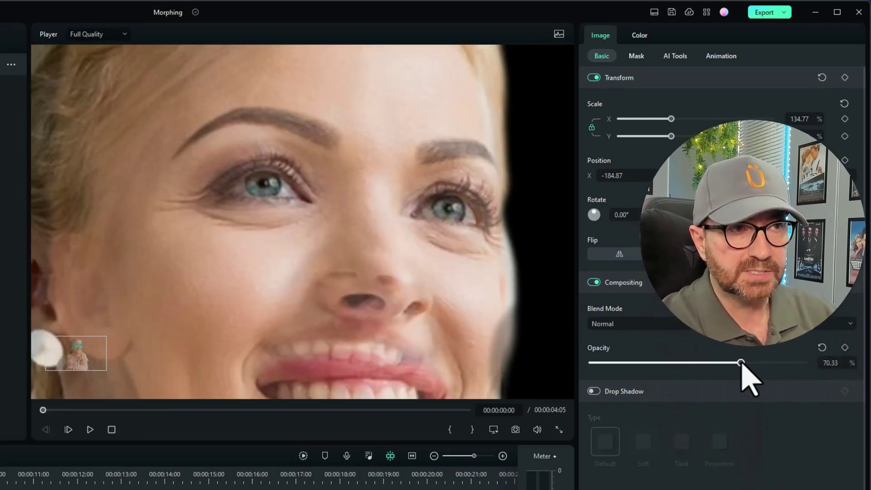
- Lower opacity to 34.02%, scale to 116.13% and move to X -141.30, Y -226.44 to align faces
{"action": "left_click_drag", "start_coordinate": [739, 363], "coordinate": [672, 368]}
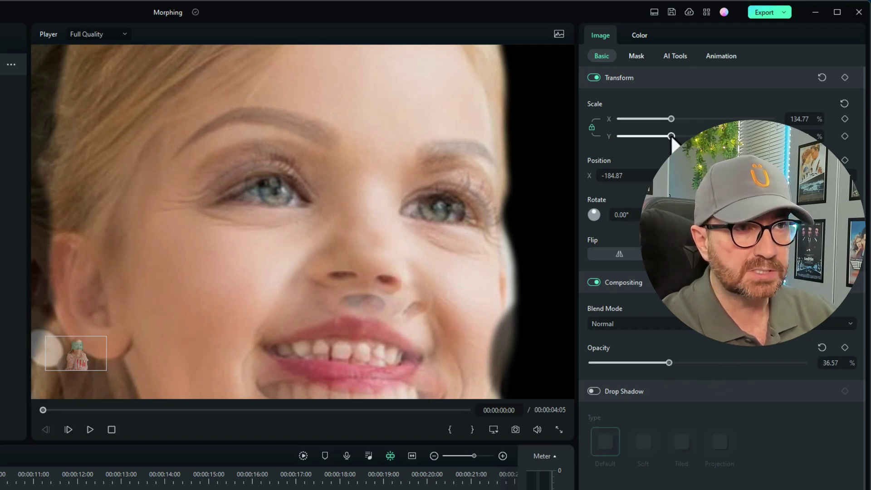
{"action": "left_click_drag", "start_coordinate": [670, 135], "coordinate": [668, 136]}
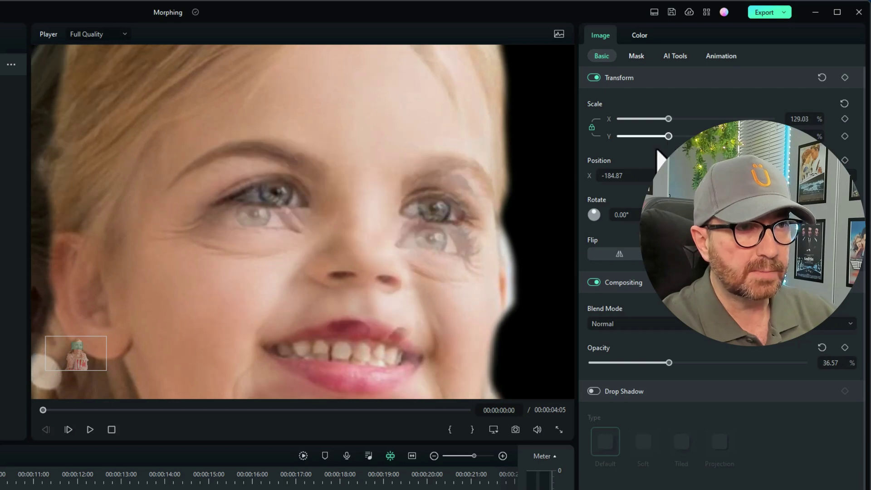
{"action": "left_click_drag", "start_coordinate": [484, 305], "coordinate": [501, 281]}
{"action": "left_click_drag", "start_coordinate": [672, 136], "coordinate": [667, 136]}
{"action": "left_click_drag", "start_coordinate": [465, 287], "coordinate": [473, 248]}
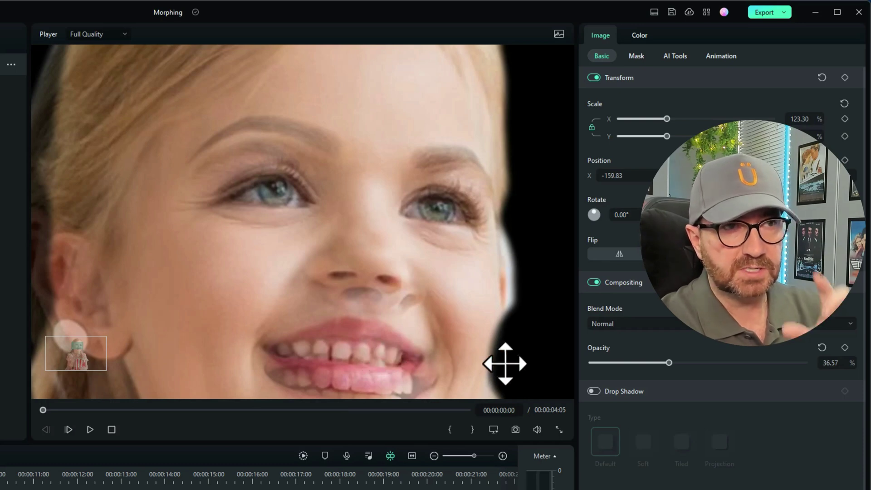
{"action": "left_click_drag", "start_coordinate": [667, 137], "coordinate": [663, 136]}
{"action": "left_click_drag", "start_coordinate": [436, 257], "coordinate": [450, 227]}
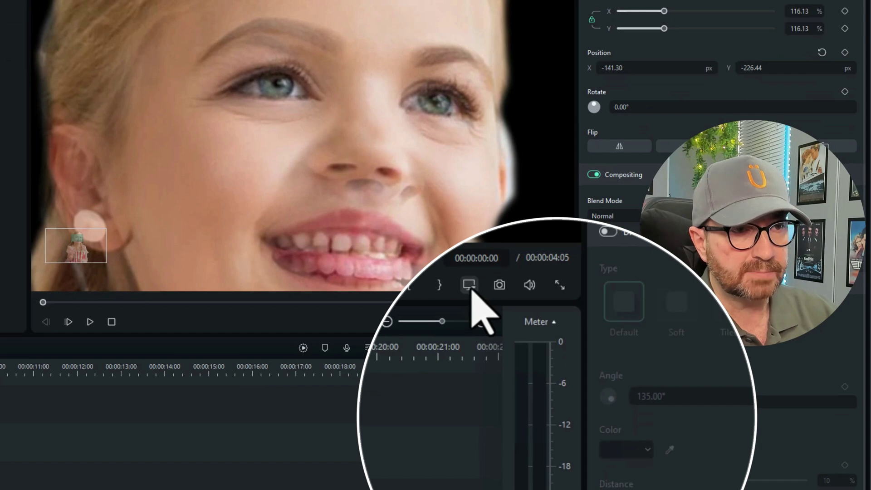
- Set the player preview Zoom Level back to Fit
{"action": "left_click", "coordinate": [468, 378]}
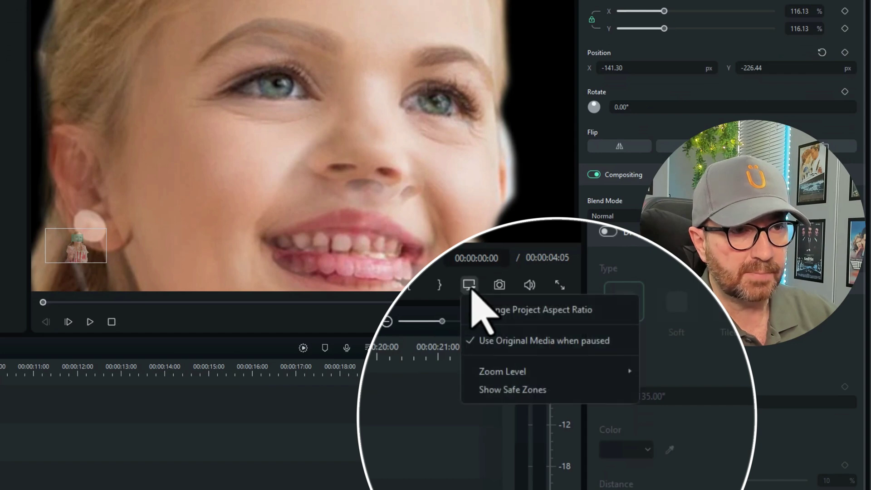
{"action": "mouse_move", "coordinate": [531, 373]}
{"action": "left_click", "coordinate": [672, 368]}
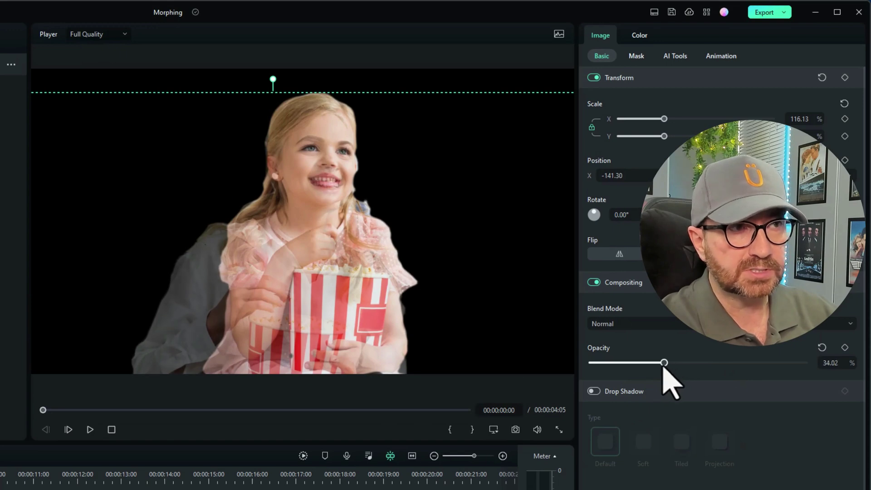
- Restore the overlay to 100% opacity and move the woman's clip to start after the girl's at 00:00:04:13
{"action": "left_click_drag", "start_coordinate": [662, 365], "coordinate": [823, 382]}
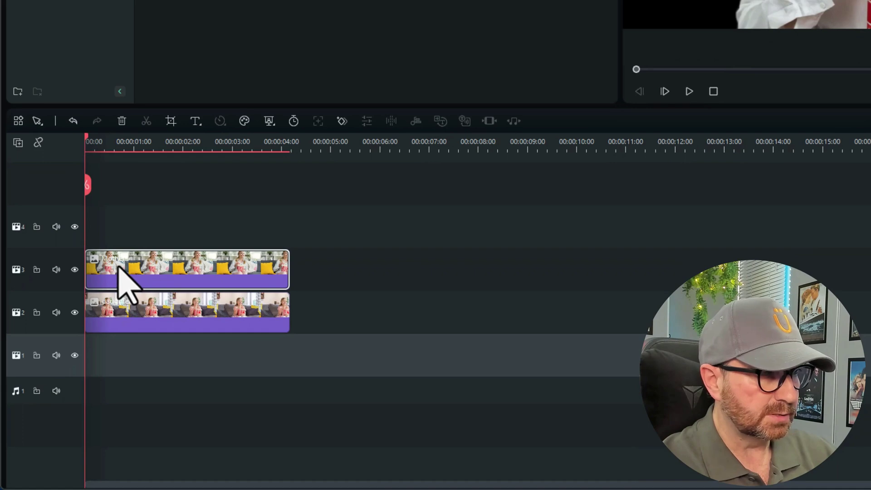
{"action": "left_click_drag", "start_coordinate": [119, 270], "coordinate": [339, 298]}
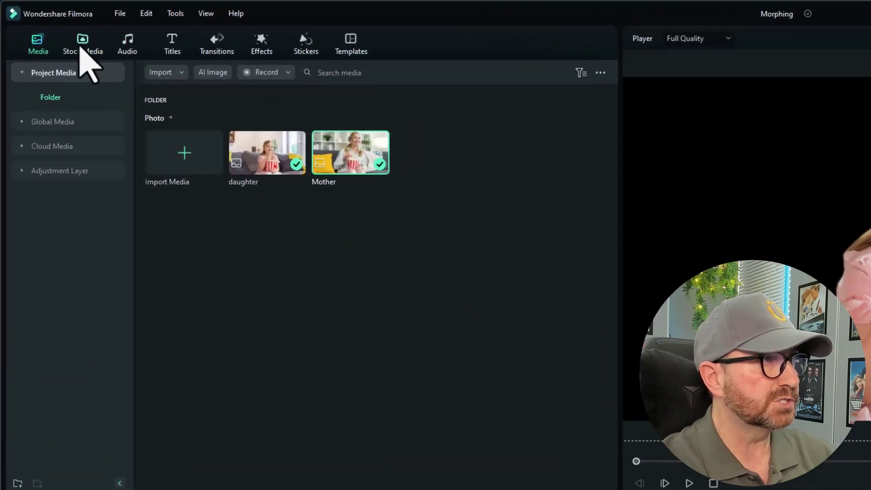
{"action": "left_click", "coordinate": [44, 26]}
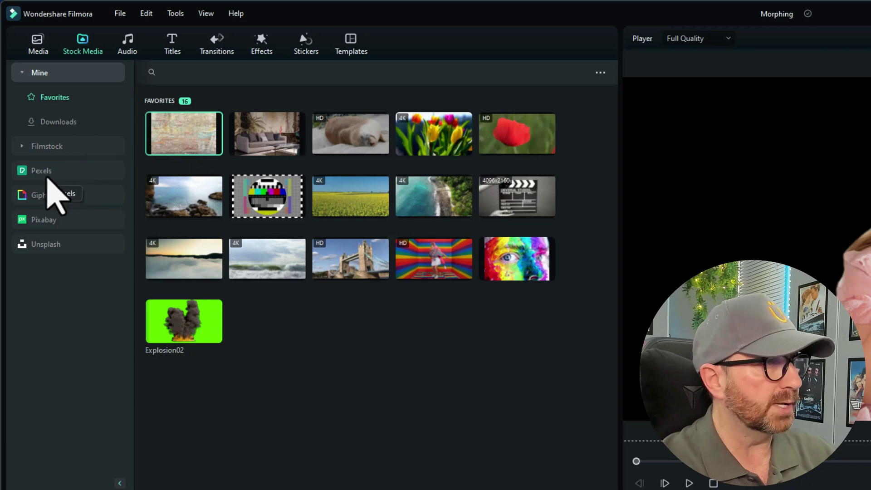
- Search Pexels stock photos for 'bric'
{"action": "left_click", "coordinate": [48, 175]}
{"action": "left_click", "coordinate": [218, 74]}
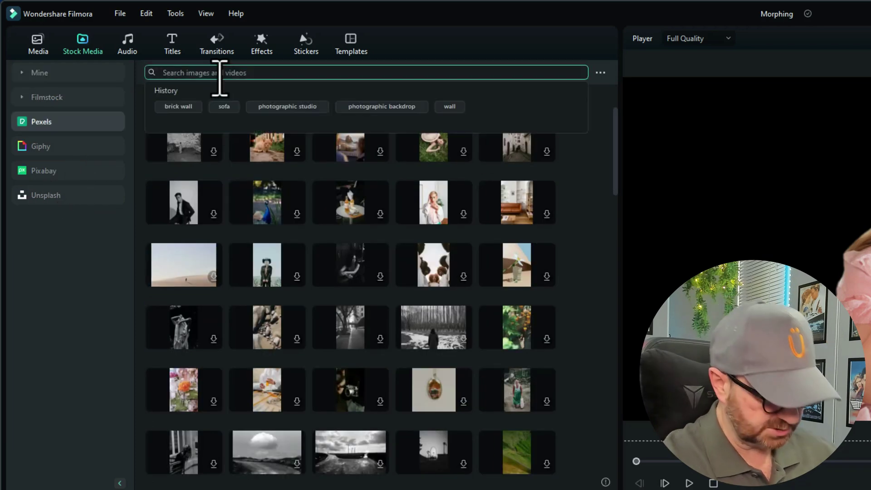
{"action": "type", "text": "brick wall"}
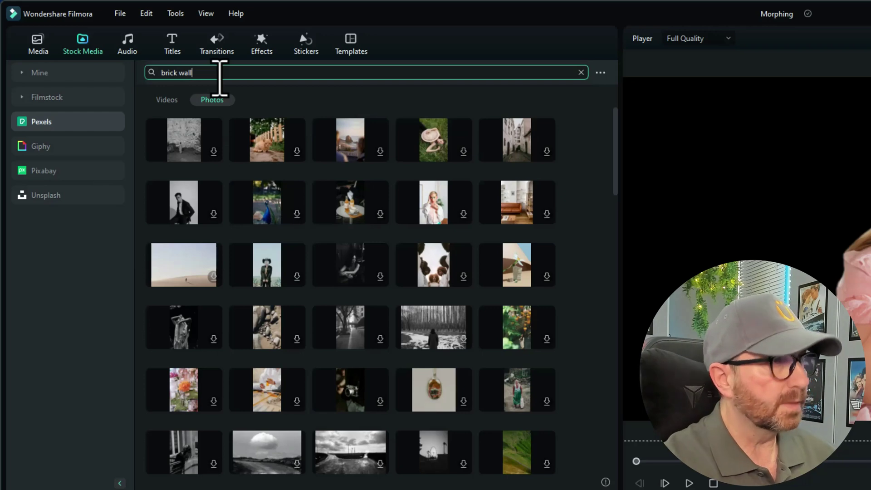
{"action": "key", "text": "Return"}
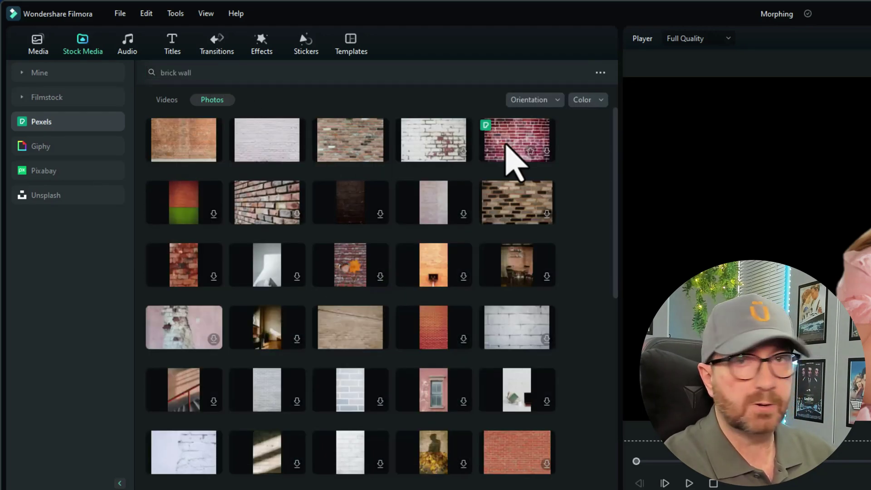
- Add the brick wall photo from Favorites to track 1, stretched to 00:00:08:10 under both clips
{"action": "left_click", "coordinate": [38, 76]}
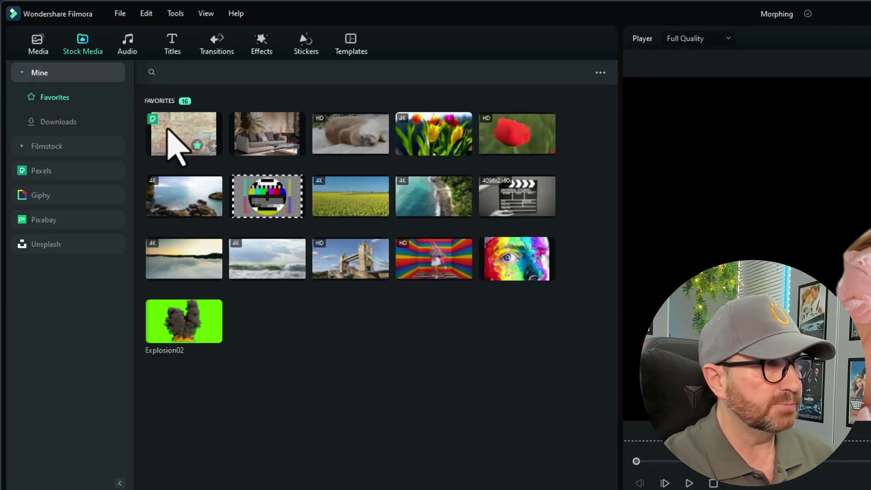
{"action": "left_click_drag", "start_coordinate": [167, 129], "coordinate": [87, 489]}
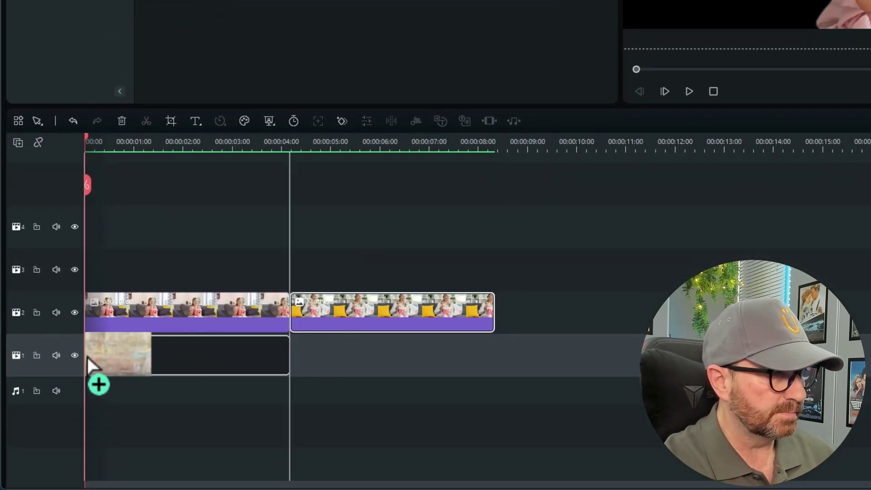
{"action": "left_click_drag", "start_coordinate": [87, 356], "coordinate": [493, 377]}
{"action": "left_click", "coordinate": [417, 143]}
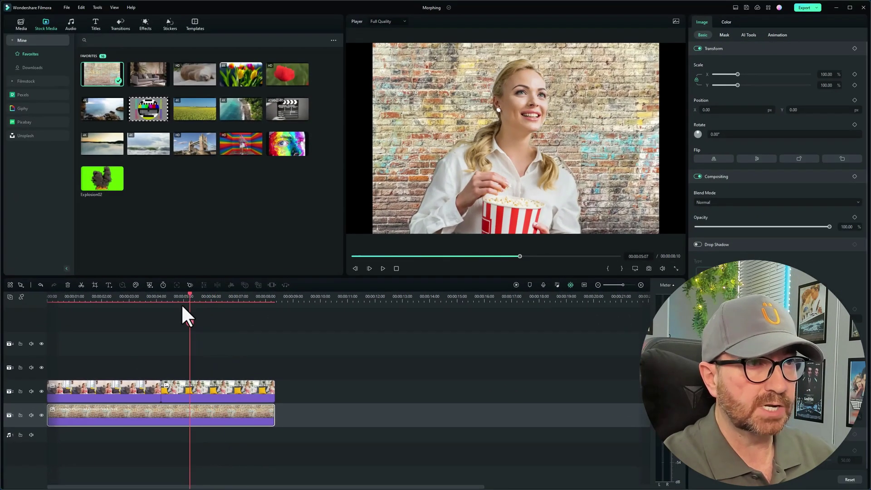
{"action": "left_click_drag", "start_coordinate": [182, 306], "coordinate": [117, 314]}
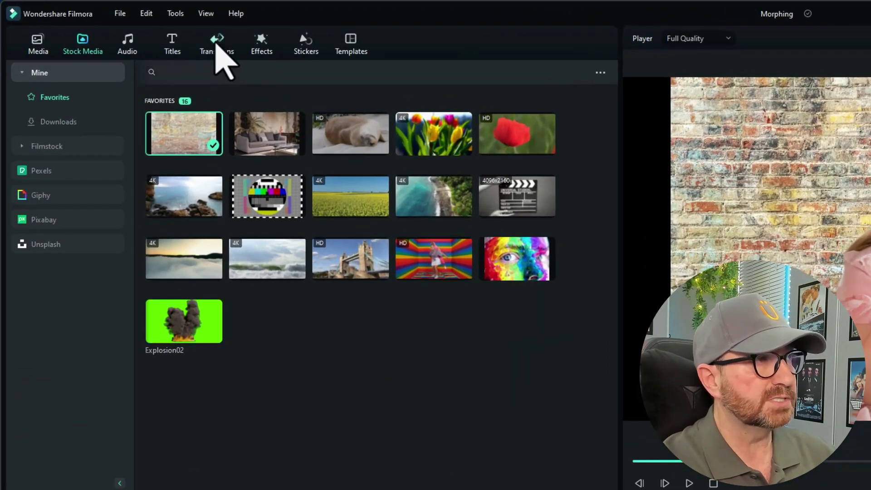
- Search transitions for 'dissol' and drop Dissolve onto the cut between the girl and woman clips
{"action": "left_click", "coordinate": [215, 44]}
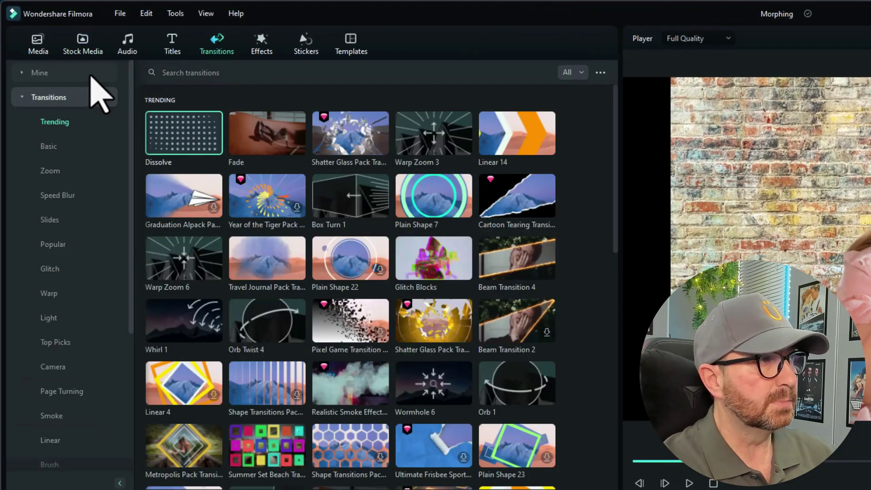
{"action": "left_click", "coordinate": [187, 78]}
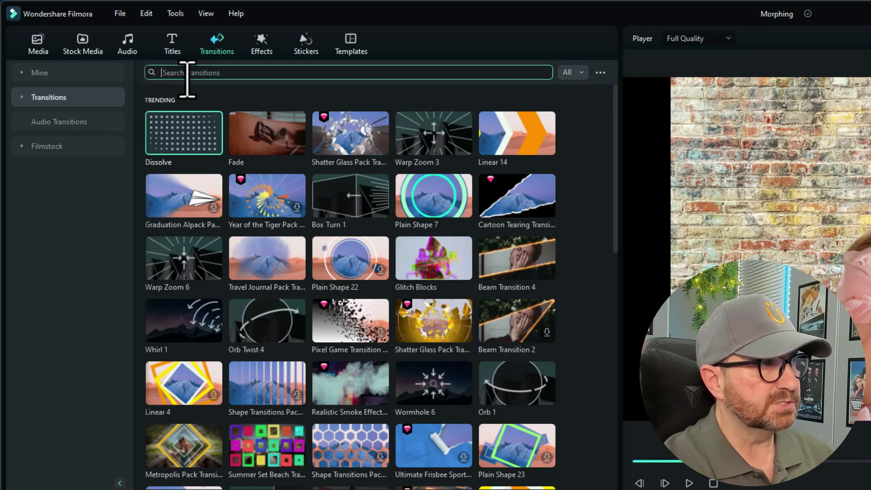
{"action": "type", "text": "diss"}
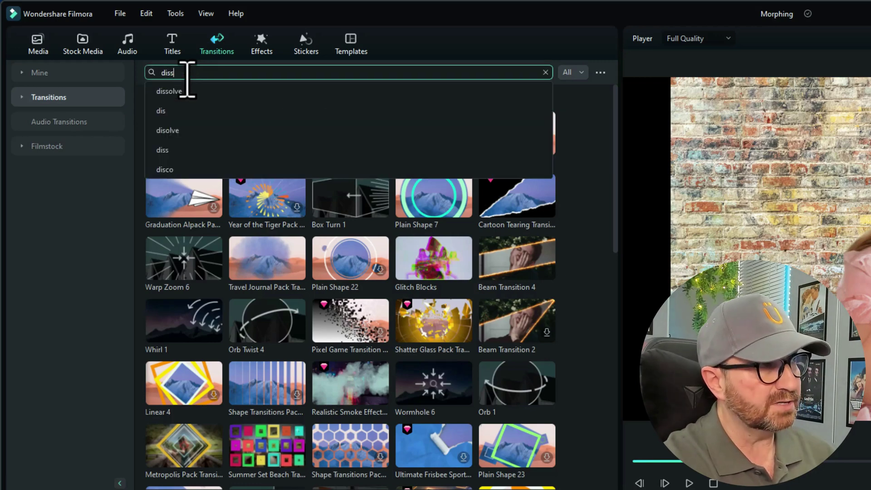
{"action": "type", "text": "ol"}
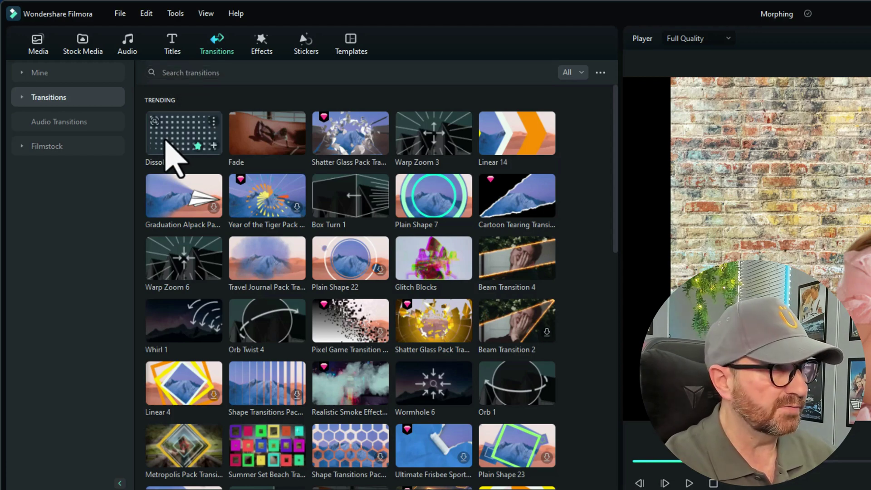
{"action": "left_click_drag", "start_coordinate": [166, 141], "coordinate": [275, 489]}
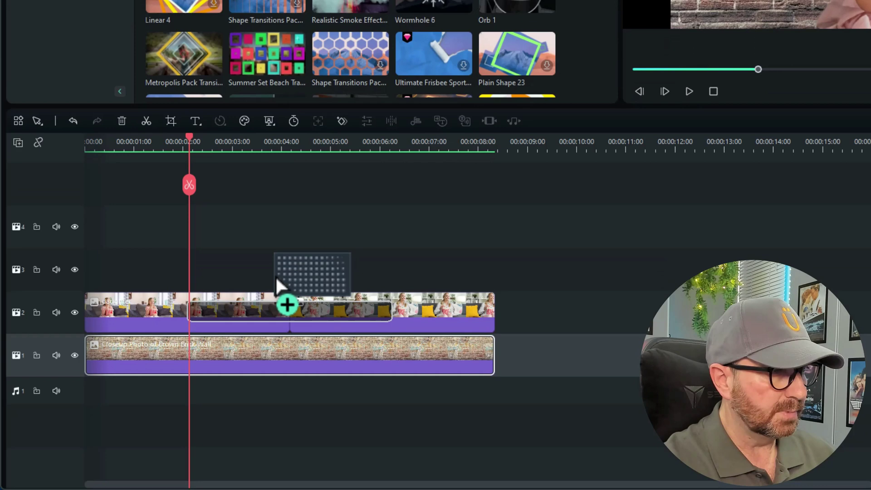
{"action": "left_click_drag", "start_coordinate": [276, 278], "coordinate": [274, 306]}
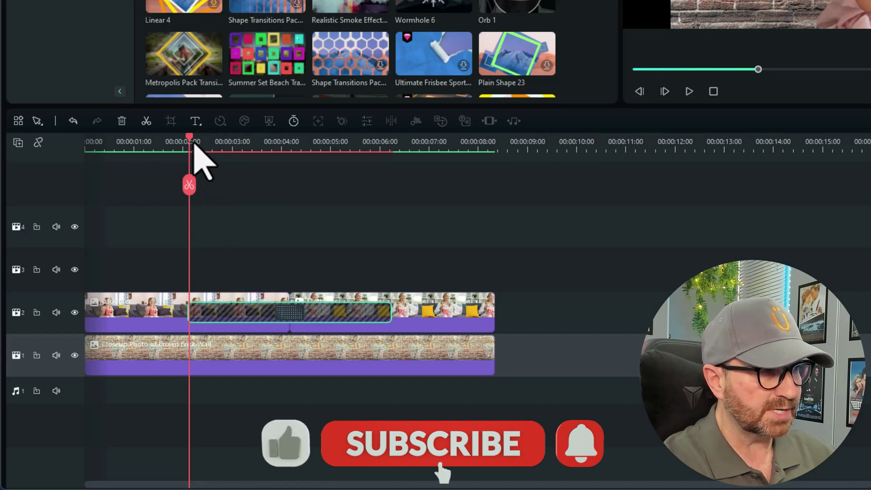
{"action": "left_click_drag", "start_coordinate": [189, 143], "coordinate": [162, 146]}
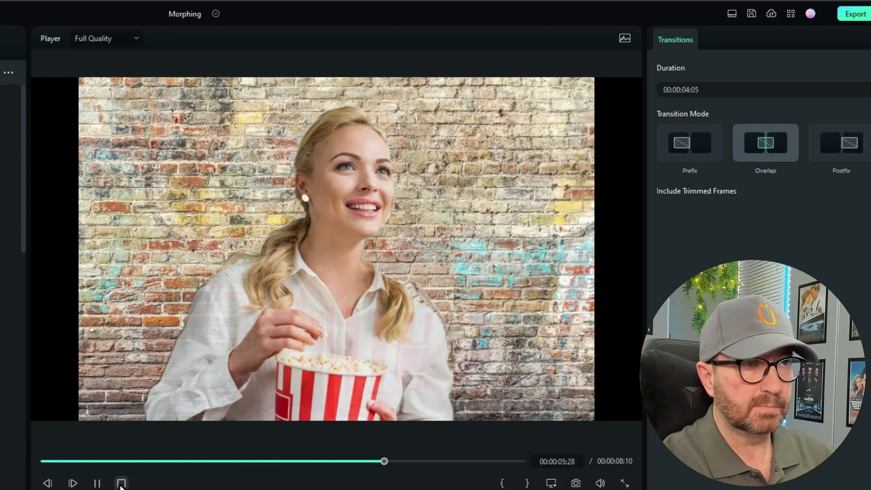
- Play the dissolve preview, rewinding mid-morph and stopping at 00:00:05:08
{"action": "left_click", "coordinate": [121, 483]}
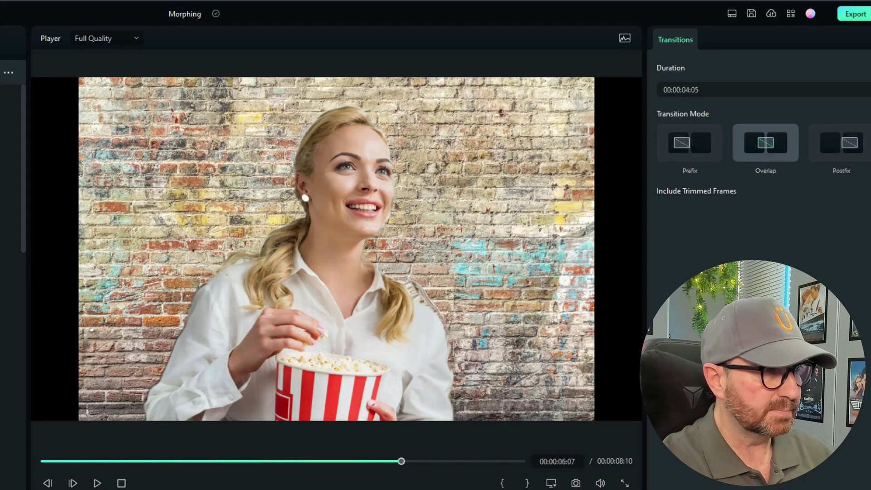
{"action": "left_click", "coordinate": [218, 461]}
{"action": "left_click_drag", "start_coordinate": [218, 461], "coordinate": [147, 461]}
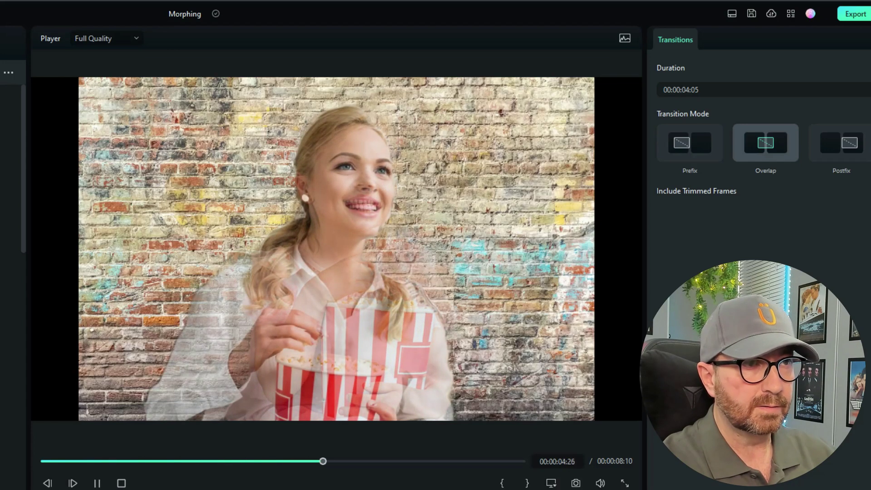
{"action": "key", "text": "space"}
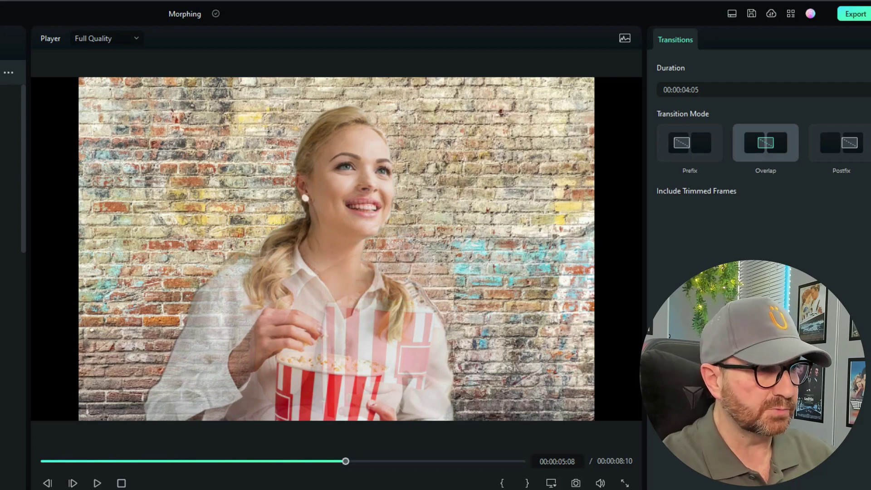
- Replace the bottom-track background with the favourite brick-wall stock image, extended to end at 00:00:08:10
{"action": "left_click", "coordinate": [214, 430]}
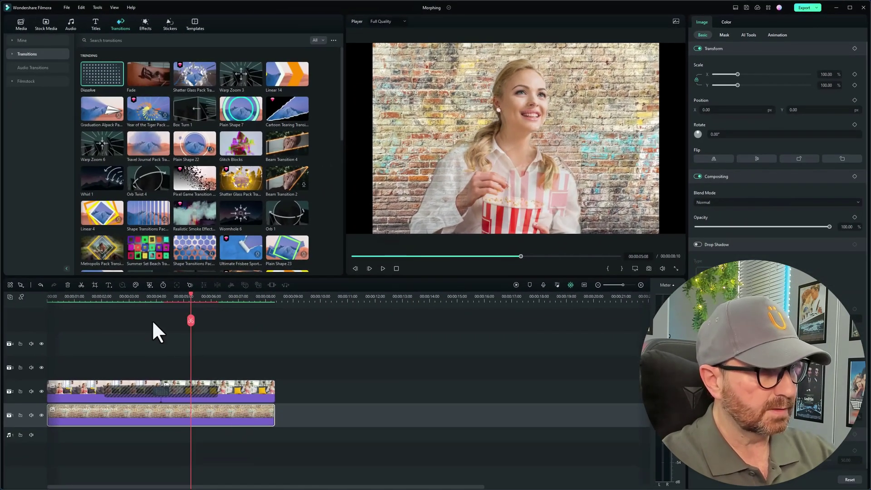
{"action": "key", "text": "Delete"}
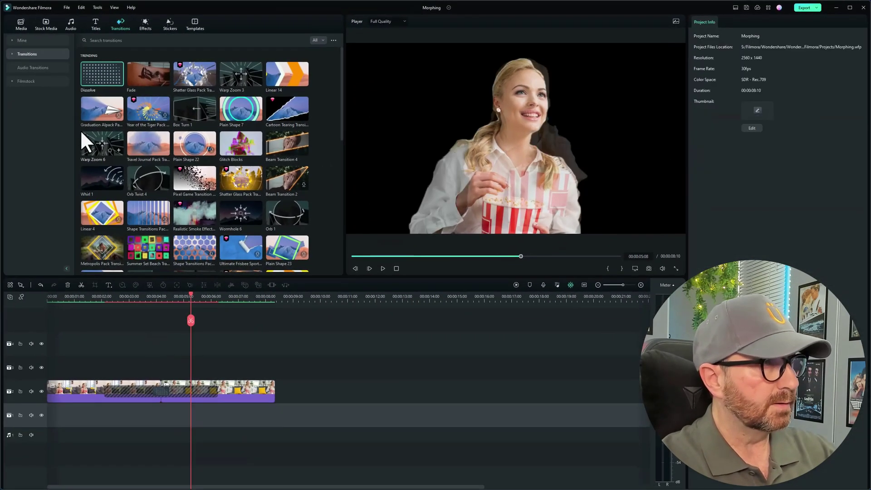
{"action": "left_click", "coordinate": [46, 25]}
{"action": "left_click_drag", "start_coordinate": [95, 85], "coordinate": [48, 423]}
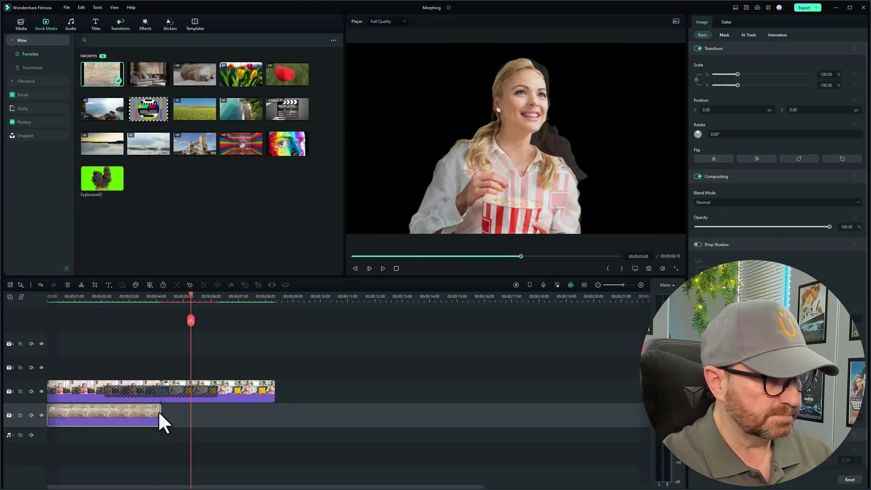
{"action": "left_click_drag", "start_coordinate": [158, 410], "coordinate": [272, 415]}
{"action": "left_click_drag", "start_coordinate": [193, 296], "coordinate": [95, 315]}
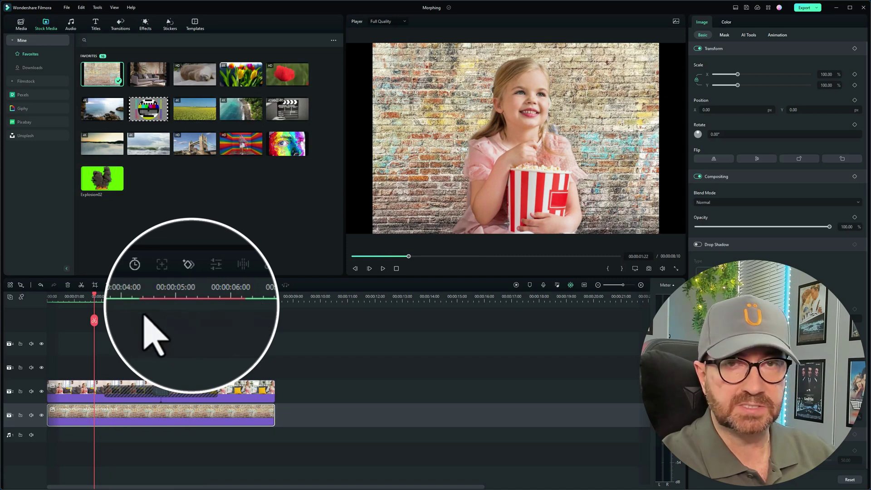
- Render the timeline preview and play the girl-to-woman morph, stopping near 00:00:07:08
{"action": "left_click", "coordinate": [516, 285]}
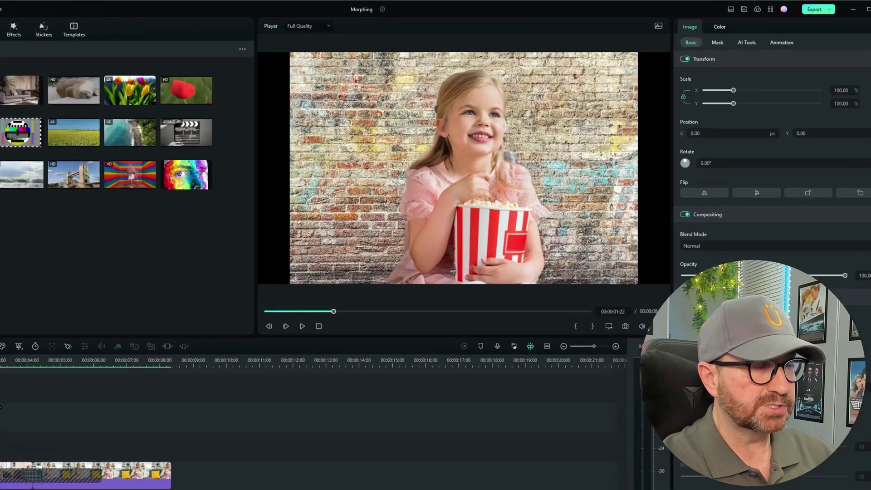
{"action": "key", "text": "space"}
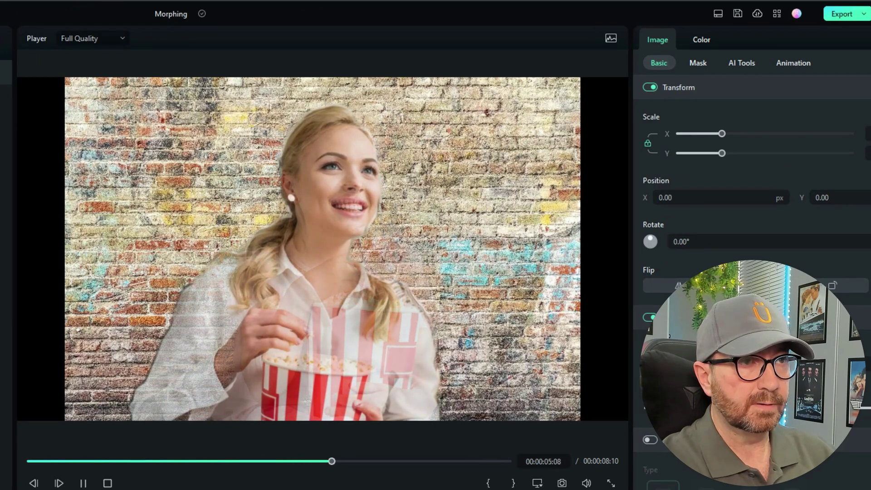
{"action": "key", "text": "space"}
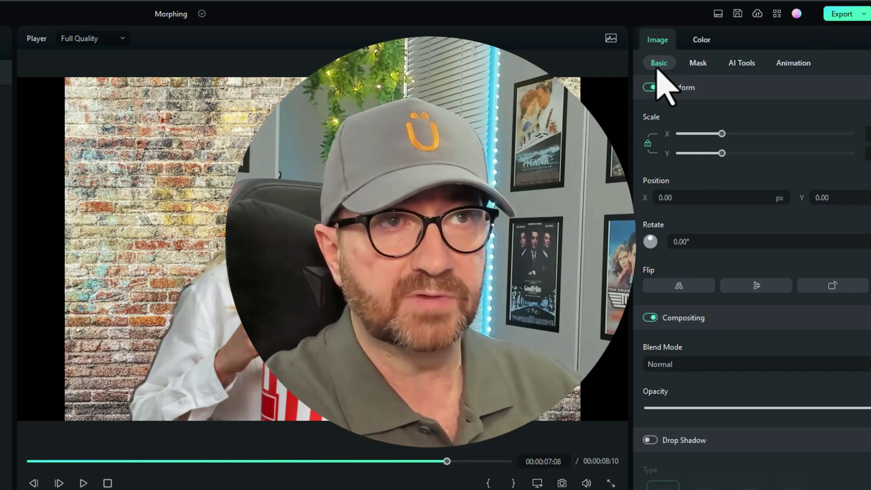
{"action": "left_click", "coordinate": [743, 63]}
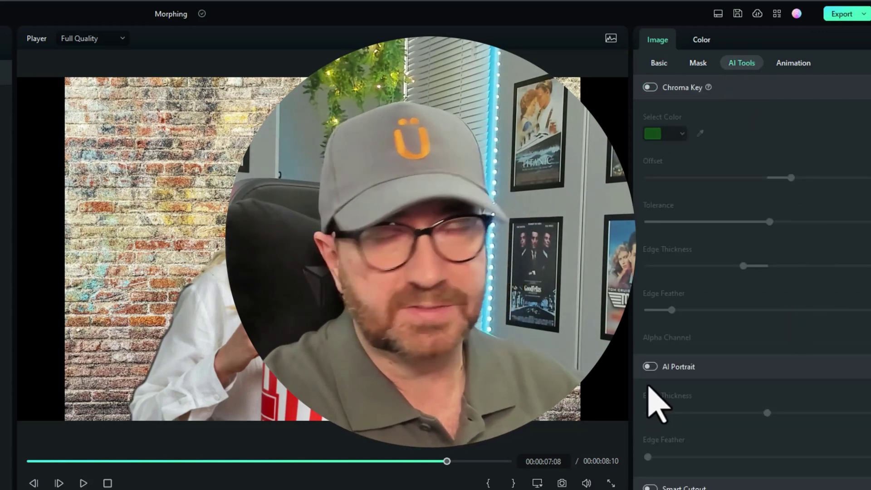
{"action": "left_click", "coordinate": [659, 63]}
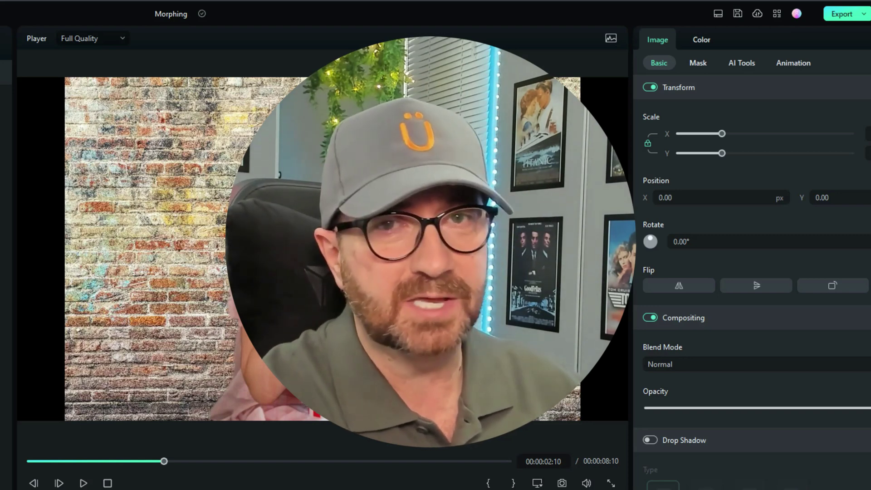
{"action": "key", "text": "space"}
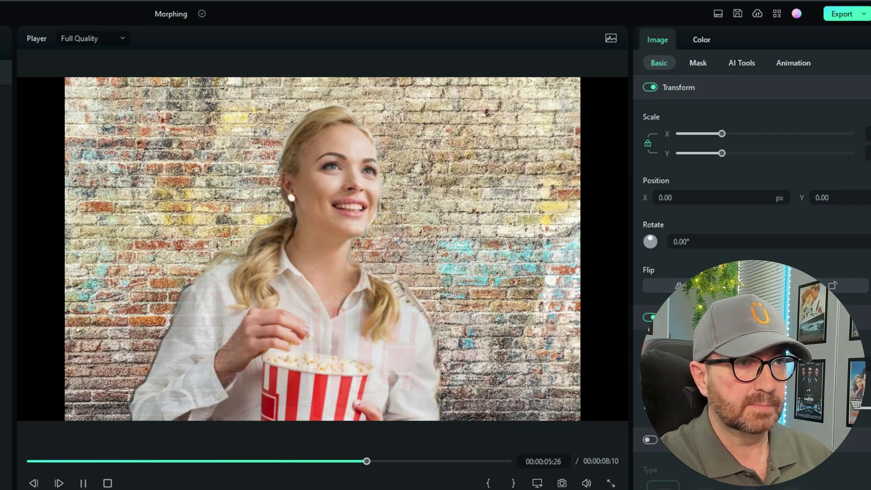
{"action": "key", "text": "space"}
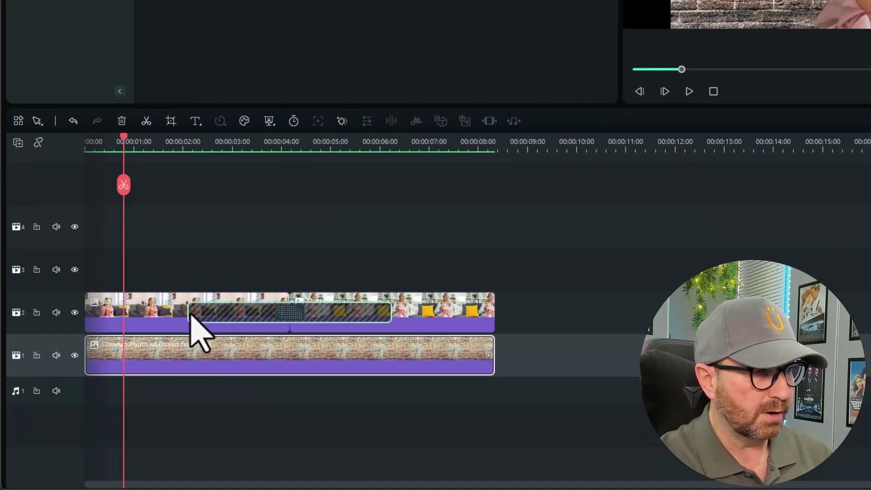
- Shorten the dissolve by starting it later, then play it back from just before the transition
{"action": "left_click_drag", "start_coordinate": [190, 317], "coordinate": [229, 321]}
{"action": "left_click", "coordinate": [202, 141]}
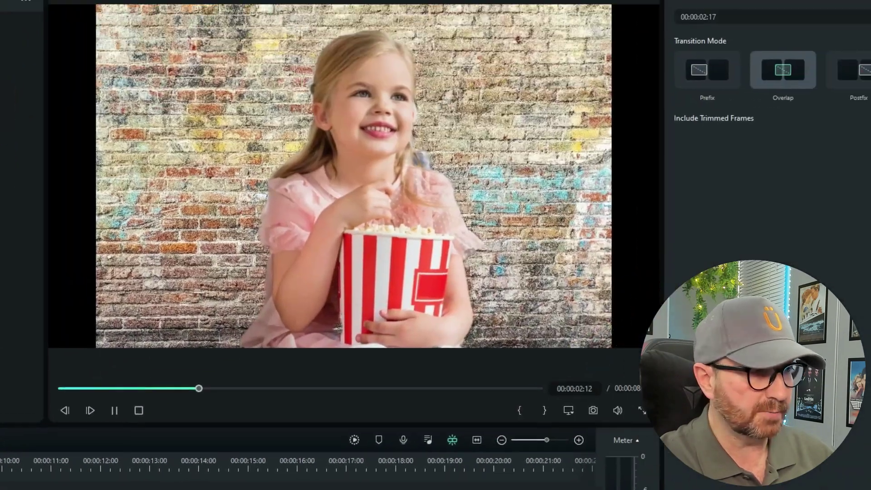
{"action": "key", "text": "space"}
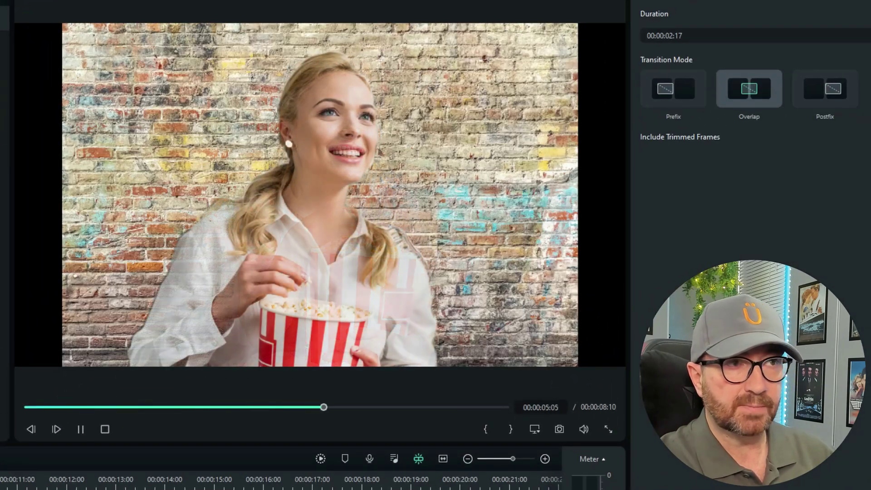
{"action": "key", "text": "space"}
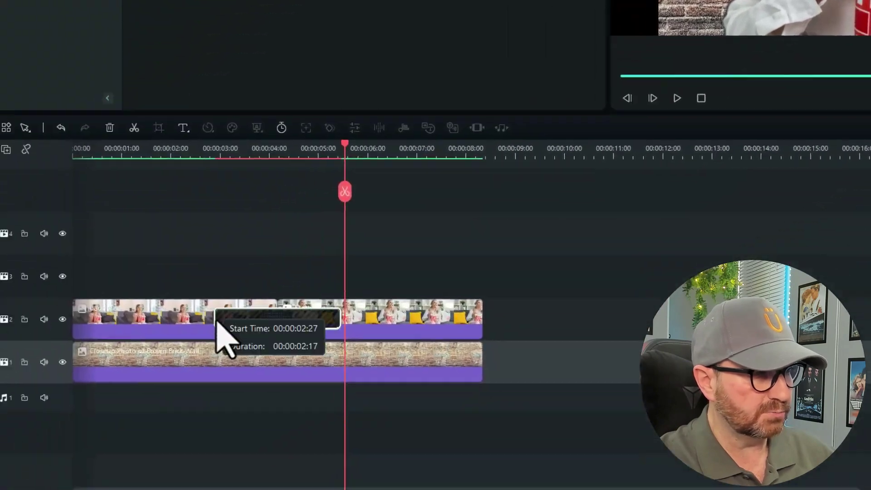
- Lengthen the dissolve to about 5 seconds, review it, then shorten it to start near 00:00:02:24
{"action": "left_click_drag", "start_coordinate": [273, 328], "coordinate": [153, 313]}
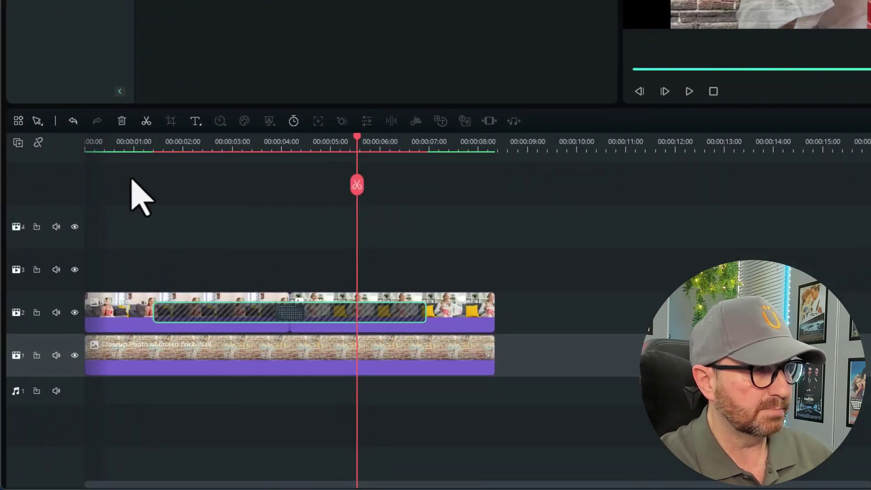
{"action": "left_click", "coordinate": [148, 138]}
{"action": "key", "text": "space"}
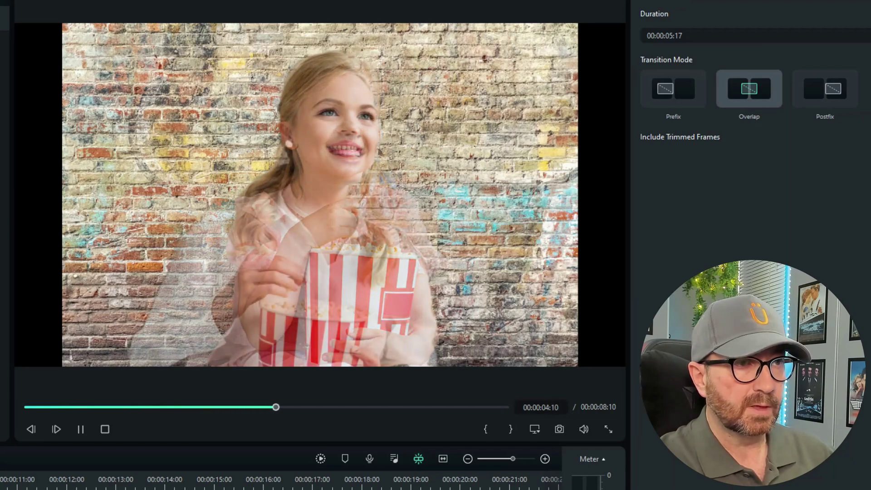
{"action": "key", "text": "space"}
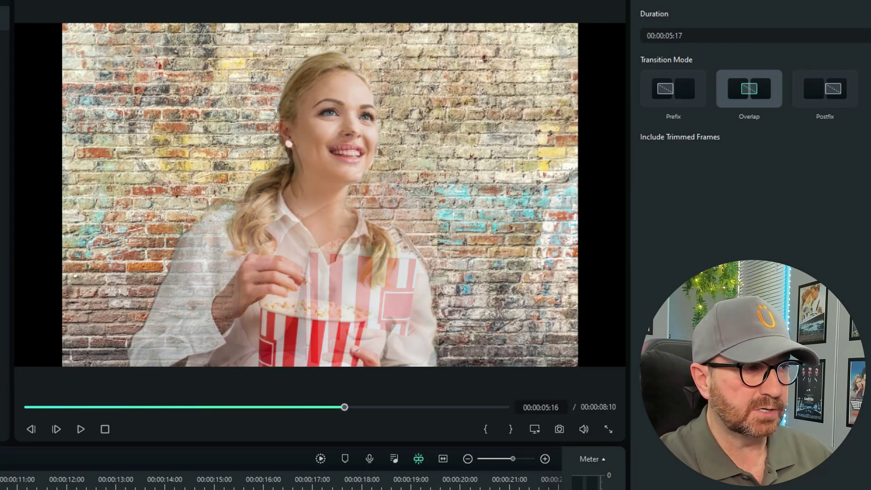
{"action": "key", "text": "Left"}
{"action": "key", "text": "Left"}
{"action": "key", "text": "Left"}
{"action": "key", "text": "Left"}
{"action": "key", "text": "Left"}
{"action": "key", "text": "Left"}
{"action": "key", "text": "Left"}
{"action": "key", "text": "Left"}
{"action": "key", "text": "Left"}
{"action": "key", "text": "Left"}
{"action": "key", "text": "Left"}
{"action": "key", "text": "Left"}
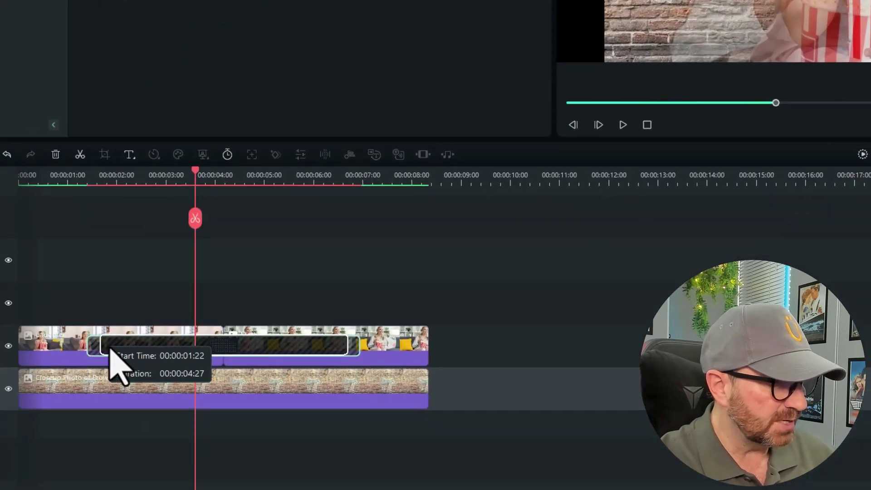
{"action": "left_click_drag", "start_coordinate": [176, 309], "coordinate": [224, 319]}
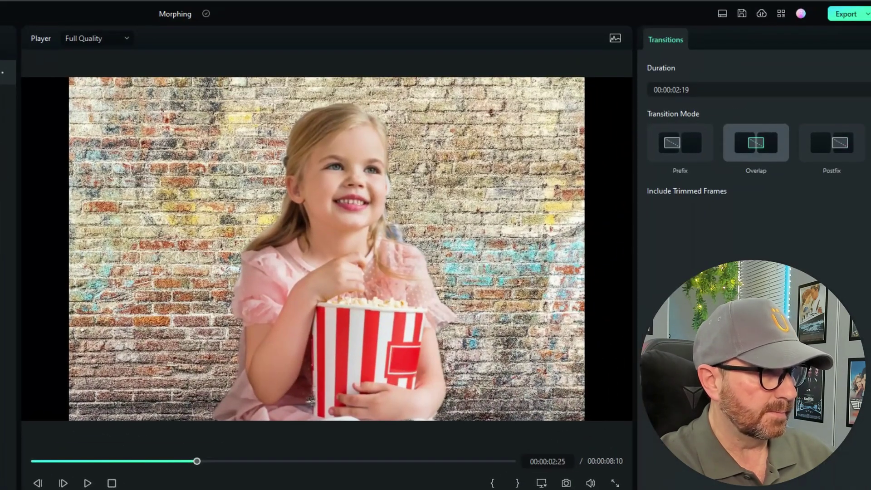
- Replay the girl-to-woman morph from before the 00:00:02:09 dissolve to check the fade
{"action": "key", "text": "space"}
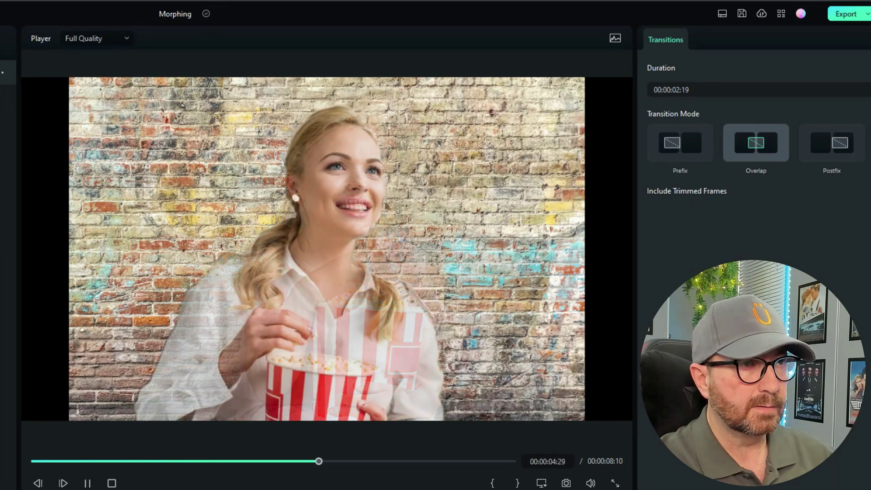
{"action": "key", "text": "space"}
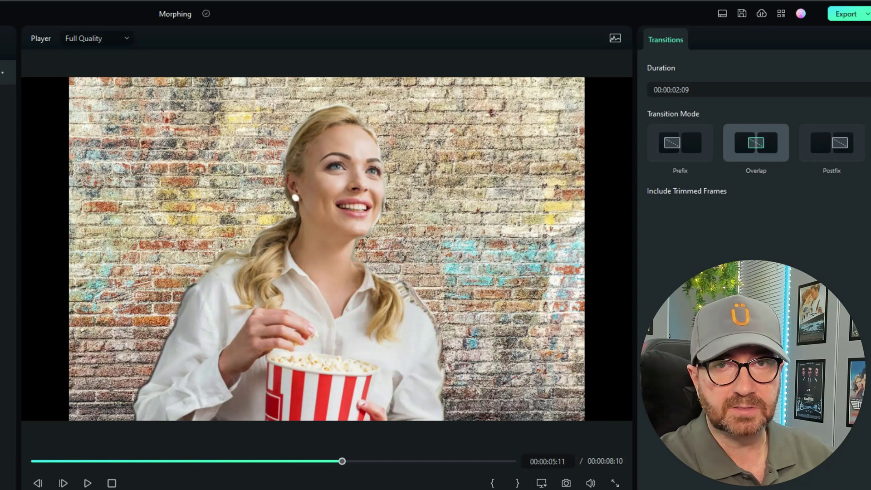
{"action": "left_click", "coordinate": [189, 461]}
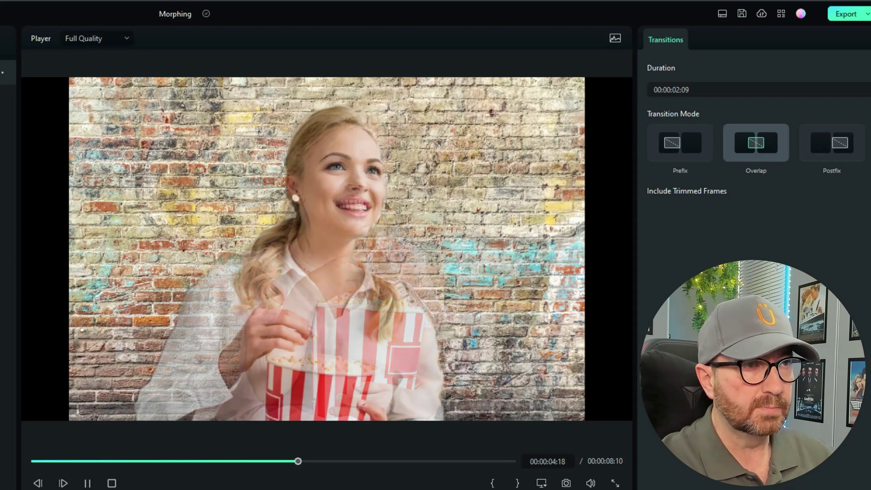
{"action": "key", "text": "space"}
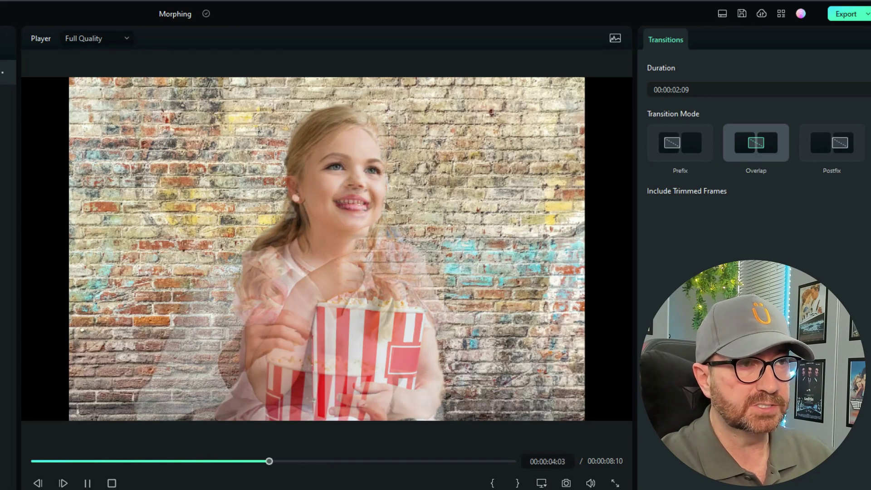
{"action": "key", "text": "space"}
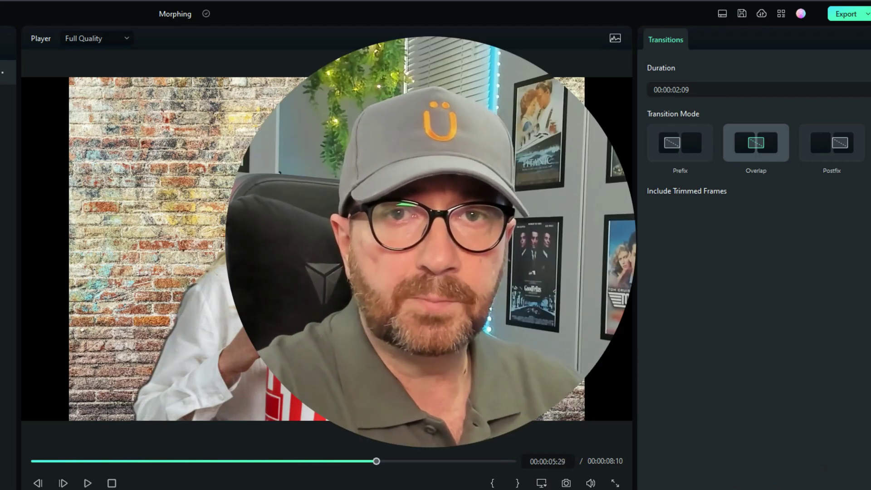